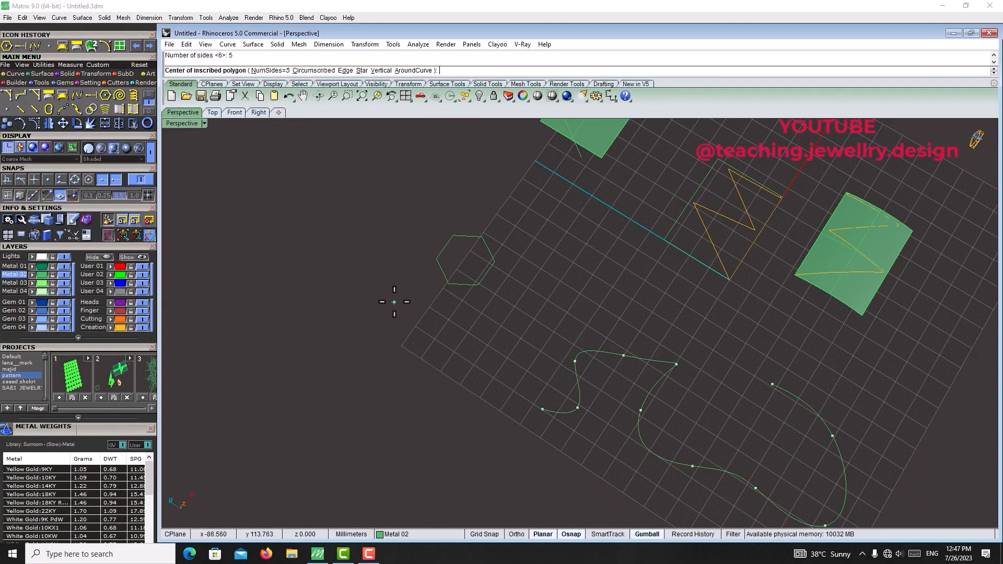
Draw an inscribed five-sided polygon in the empty area just outside the grid
{"action": "left_click", "coordinate": [394, 298]}
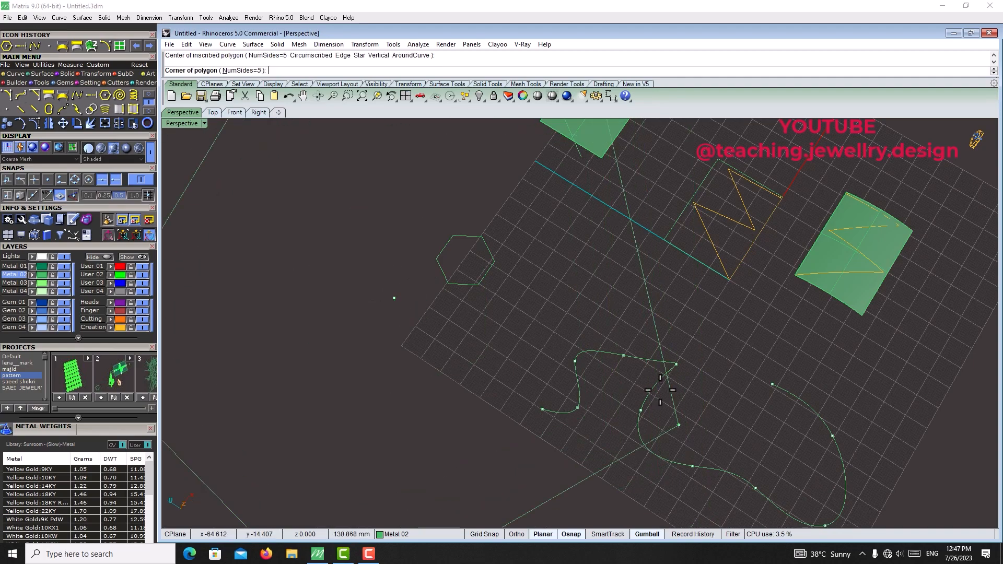
{"action": "key", "text": "Escape"}
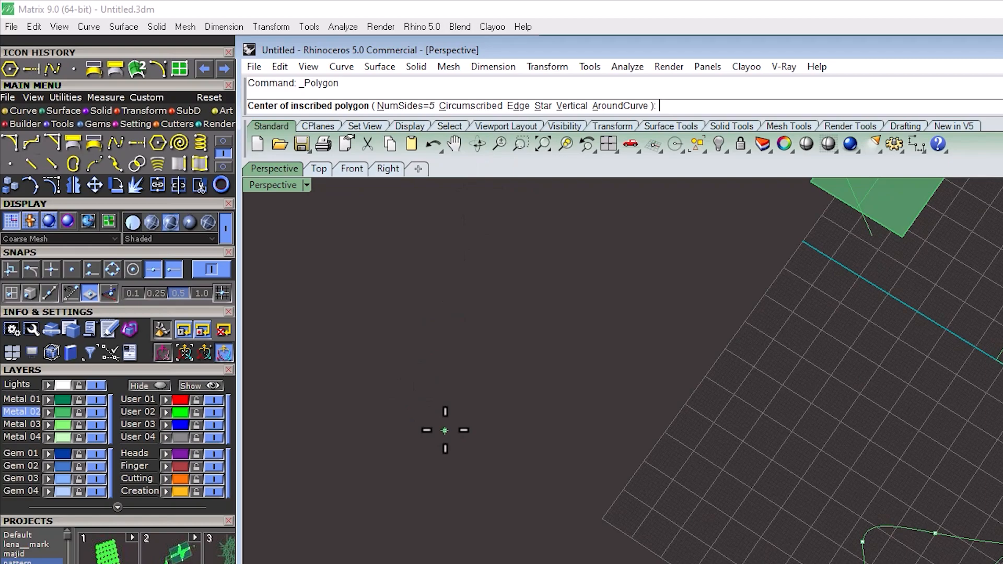
{"action": "left_click", "coordinate": [641, 356]}
{"action": "left_click", "coordinate": [685, 402]}
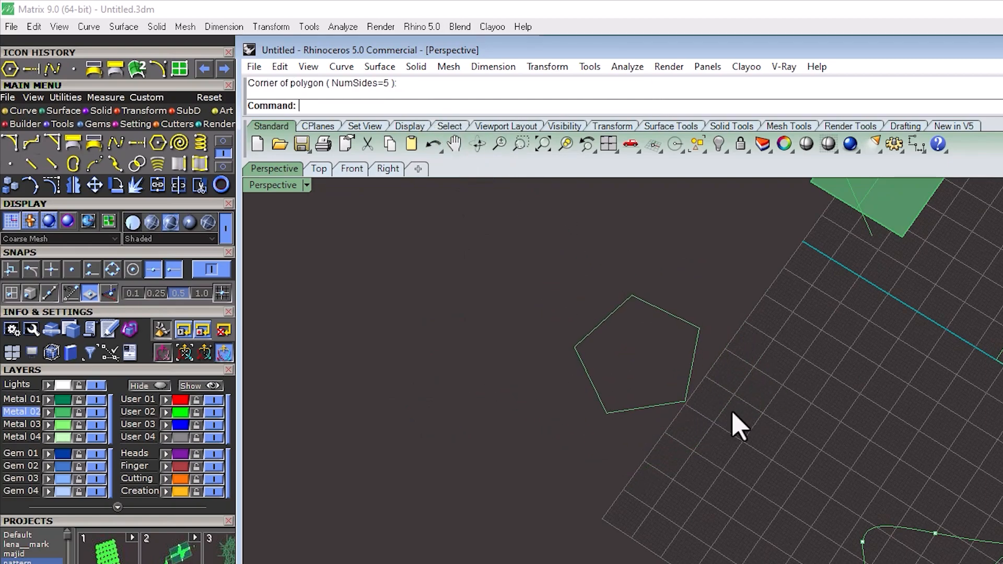
Draw a second, smaller inscribed pentagon on the grid beside the first one
{"action": "scroll", "coordinate": [738, 406], "scroll_direction": "down", "scroll_amount": 4}
{"action": "right_click_drag", "start_coordinate": [738, 407], "coordinate": [805, 372]}
{"action": "scroll", "coordinate": [763, 365], "scroll_direction": "up", "scroll_amount": 4}
{"action": "right_click", "coordinate": [855, 377]}
{"action": "left_click", "coordinate": [831, 387]}
{"action": "left_click", "coordinate": [883, 396]}
Draw an inscribed pentagon with a radius of 2 mm near the grid corner, below the two existing pentagons
{"action": "scroll", "coordinate": [648, 468], "scroll_direction": "down", "scroll_amount": 6}
{"action": "right_click_drag", "start_coordinate": [601, 504], "coordinate": [723, 428]}
{"action": "scroll", "coordinate": [724, 428], "scroll_direction": "up", "scroll_amount": 7}
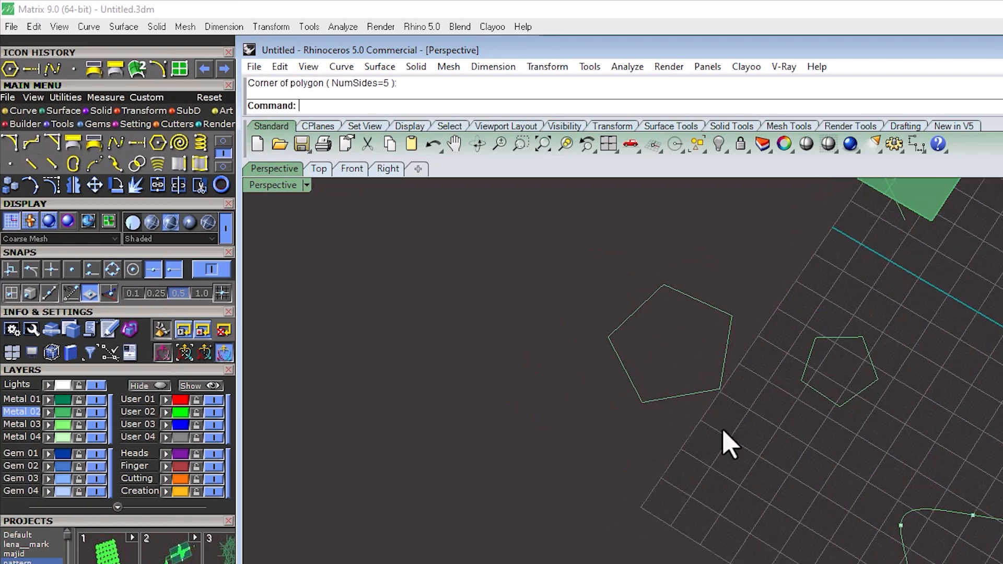
{"action": "right_click", "coordinate": [700, 461]}
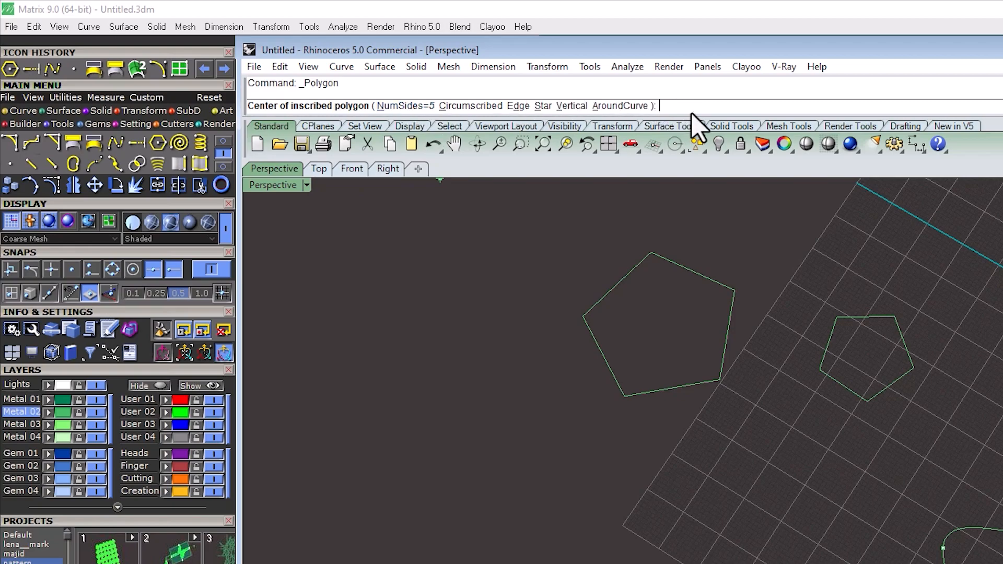
{"action": "key", "text": "Return"}
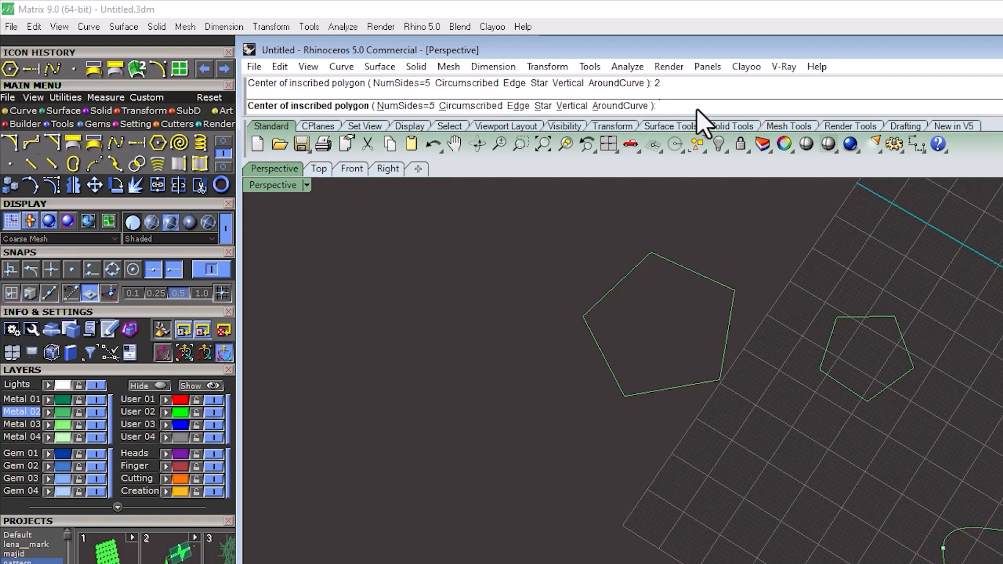
{"action": "left_click", "coordinate": [782, 501]}
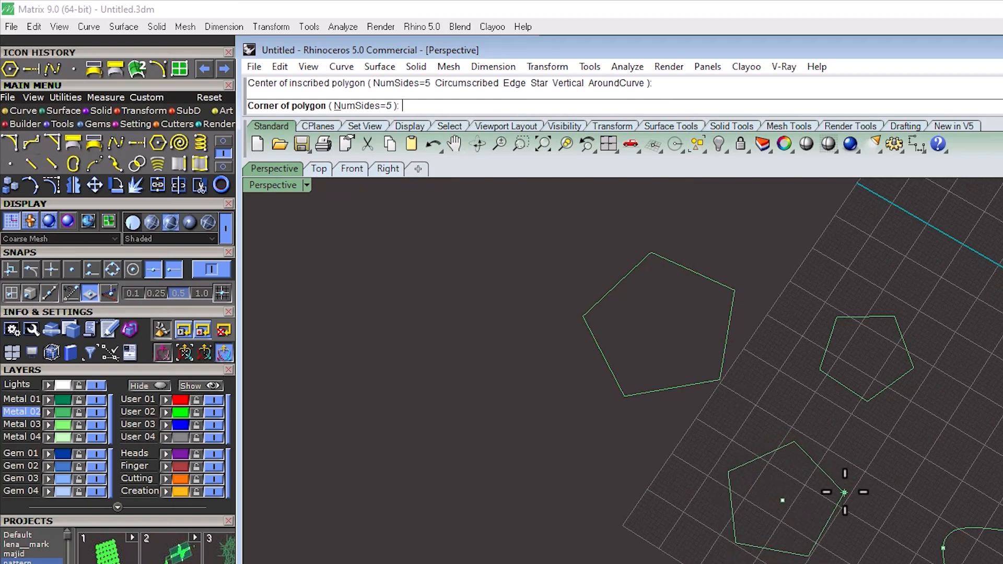
{"action": "type", "text": "2"}
{"action": "scroll", "coordinate": [836, 496], "scroll_direction": "up", "scroll_amount": 5}
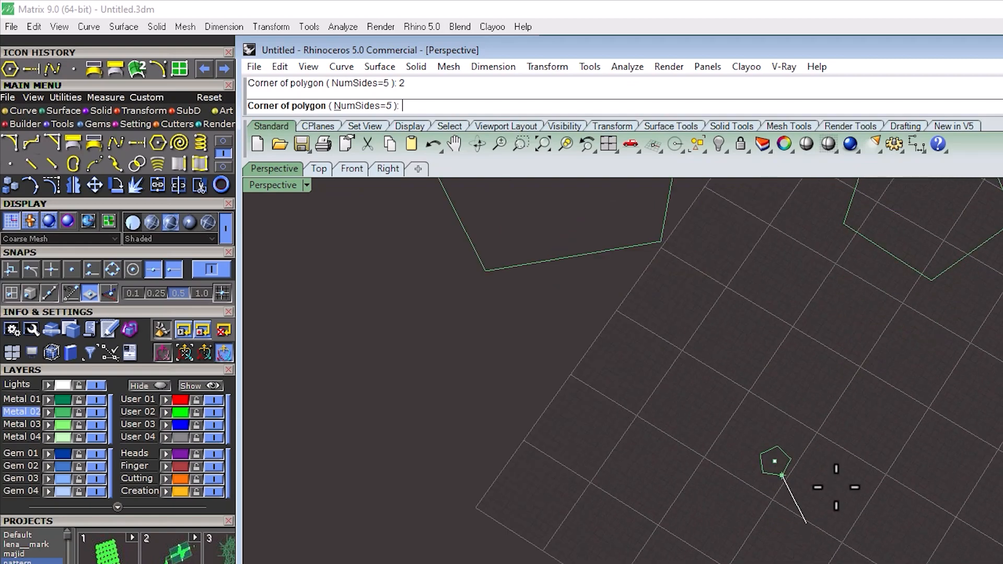
{"action": "key", "text": "Return"}
Draw an inscribed pentagon with a radius of 5 mm next to the 2 mm one
{"action": "key", "text": "Return"}
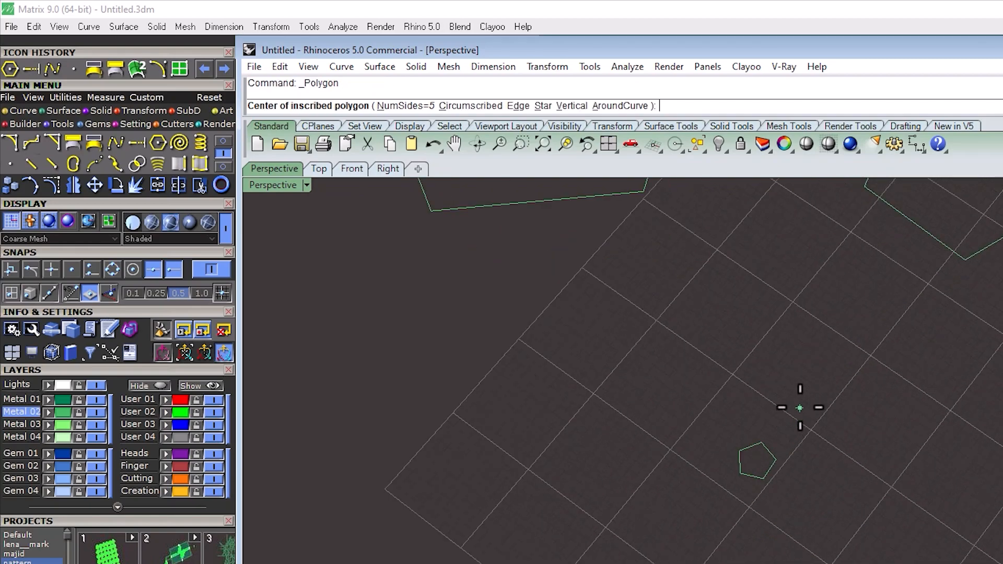
{"action": "key", "text": "BackSpace"}
{"action": "left_click", "coordinate": [618, 429]}
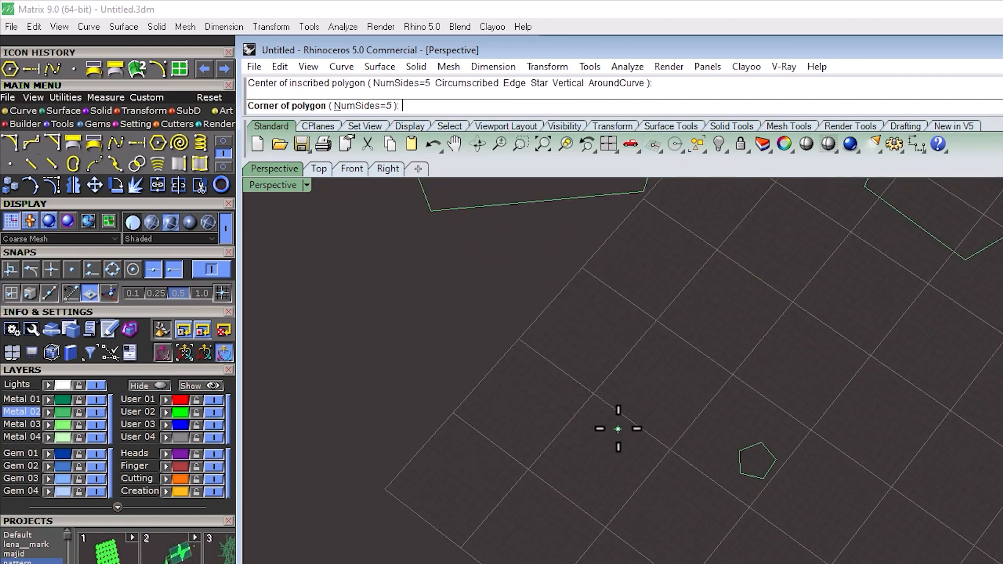
{"action": "type", "text": "5"}
{"action": "key", "text": "Return"}
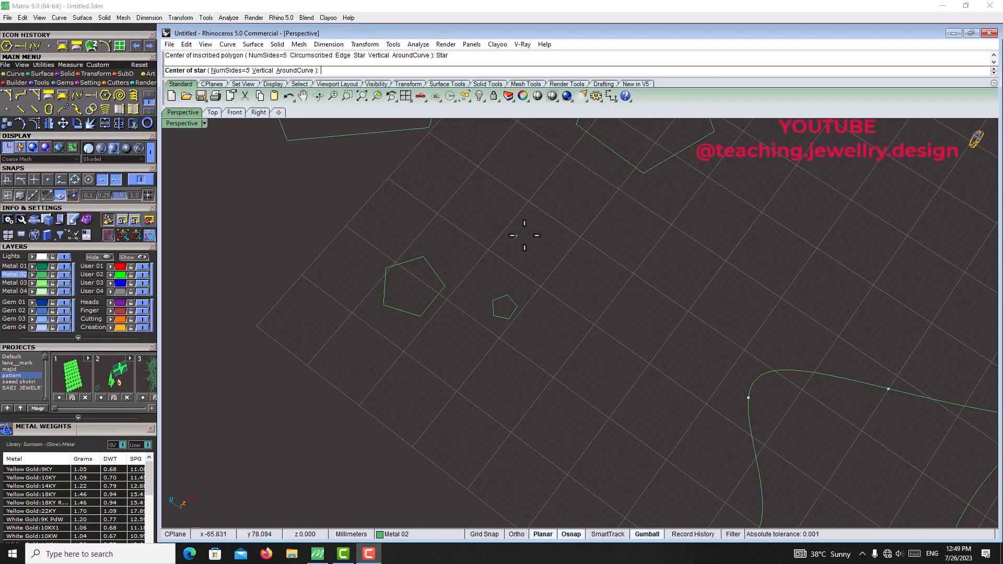
Draw a five-pointed star with the polygon Star option below the small pentagons, choosing a smaller second radius freehand
{"action": "scroll", "coordinate": [562, 200], "scroll_direction": "down", "scroll_amount": 6}
{"action": "scroll", "coordinate": [558, 321], "scroll_direction": "up", "scroll_amount": 4}
{"action": "left_click", "coordinate": [538, 313]}
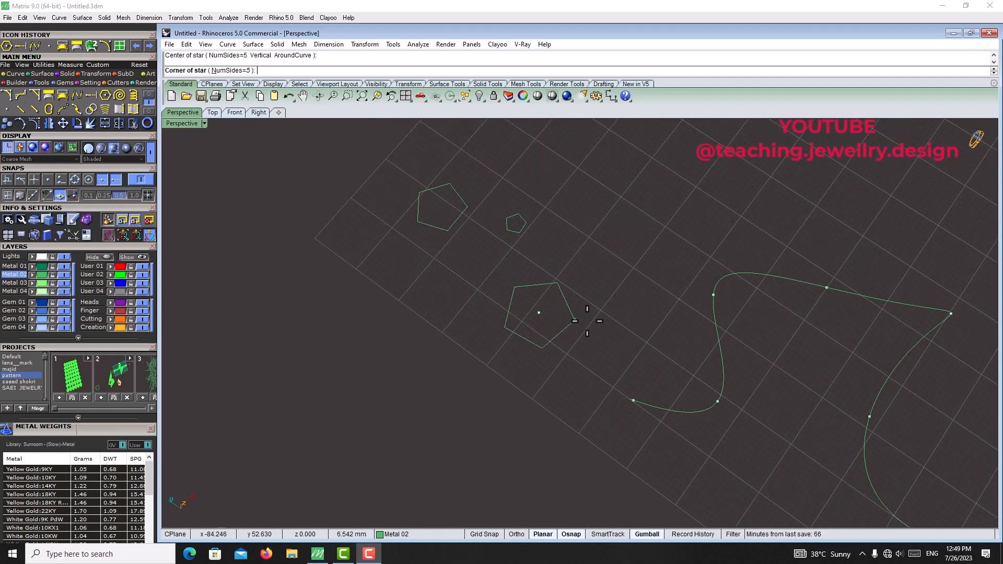
{"action": "left_click", "coordinate": [616, 325]}
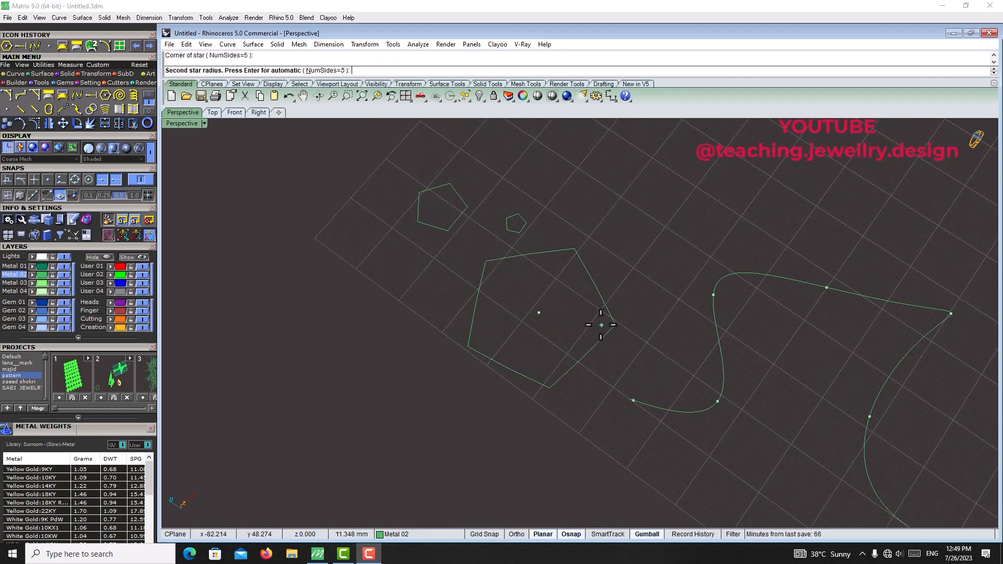
{"action": "left_click", "coordinate": [576, 334]}
{"action": "mouse_move", "coordinate": [616, 302]}
{"action": "right_mouse_down"}
{"action": "mouse_move", "coordinate": [656, 277]}
{"action": "mouse_move", "coordinate": [618, 300]}
{"action": "right_mouse_up"}
{"action": "scroll", "coordinate": [617, 300], "scroll_direction": "down", "scroll_amount": 4}
{"action": "scroll", "coordinate": [622, 253], "scroll_direction": "up", "scroll_amount": 4}
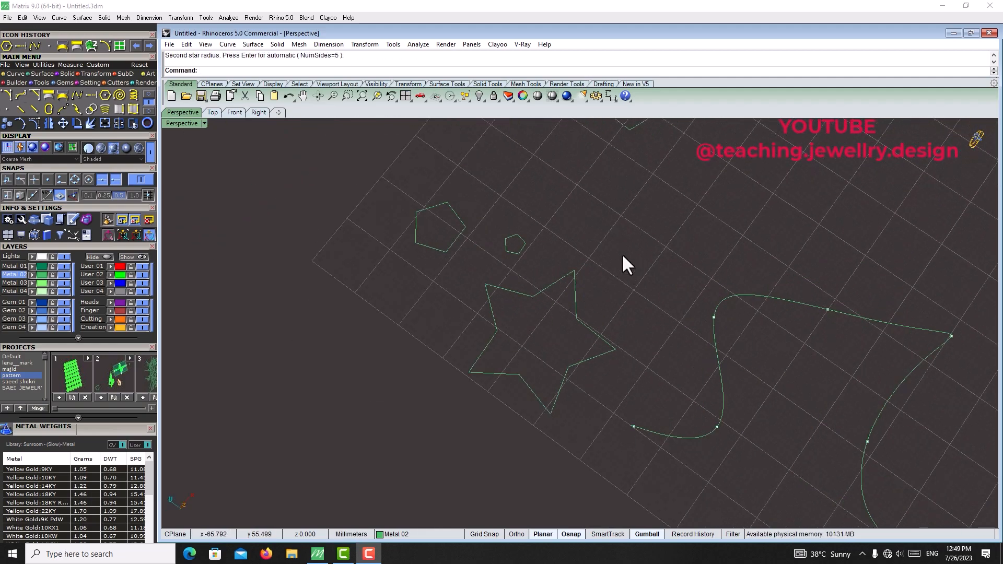
Draw another freehand pentagon on the grid beside the 2 mm pentagon
{"action": "right_click", "coordinate": [622, 253]}
{"action": "left_click", "coordinate": [644, 208]}
{"action": "left_click", "coordinate": [700, 238]}
Draw a star with the number of sides set to 6 in the empty area outside the grid
{"action": "left_click", "coordinate": [237, 74]}
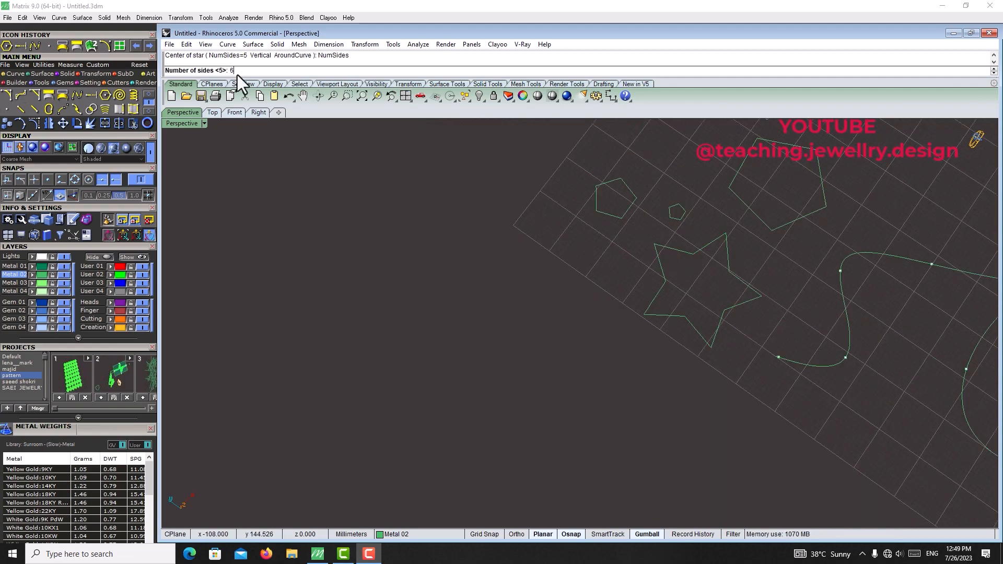
{"action": "type", "text": "6"}
{"action": "key", "text": "Return"}
{"action": "left_click", "coordinate": [435, 224]}
{"action": "left_click", "coordinate": [507, 246]}
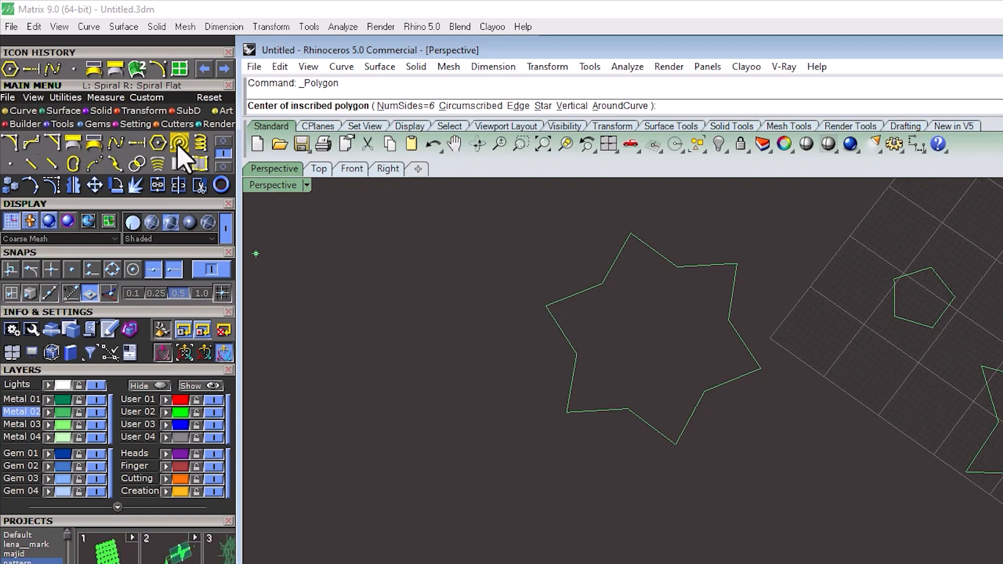
Draw a tapered spiral with 10 turns along a freehand axis near the grid edge beyond the curved surface
{"action": "left_click", "coordinate": [179, 147]}
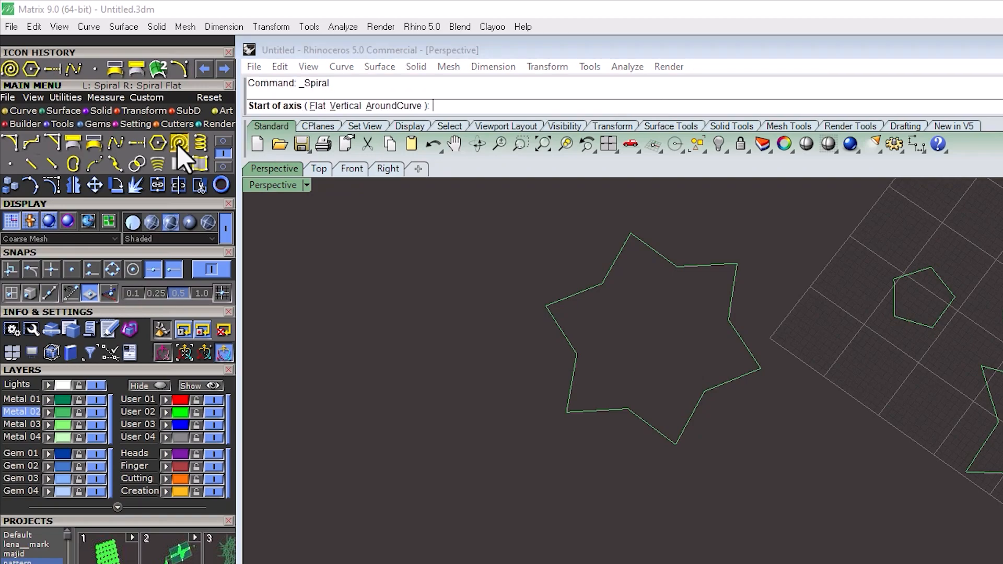
{"action": "right_click", "coordinate": [178, 147]}
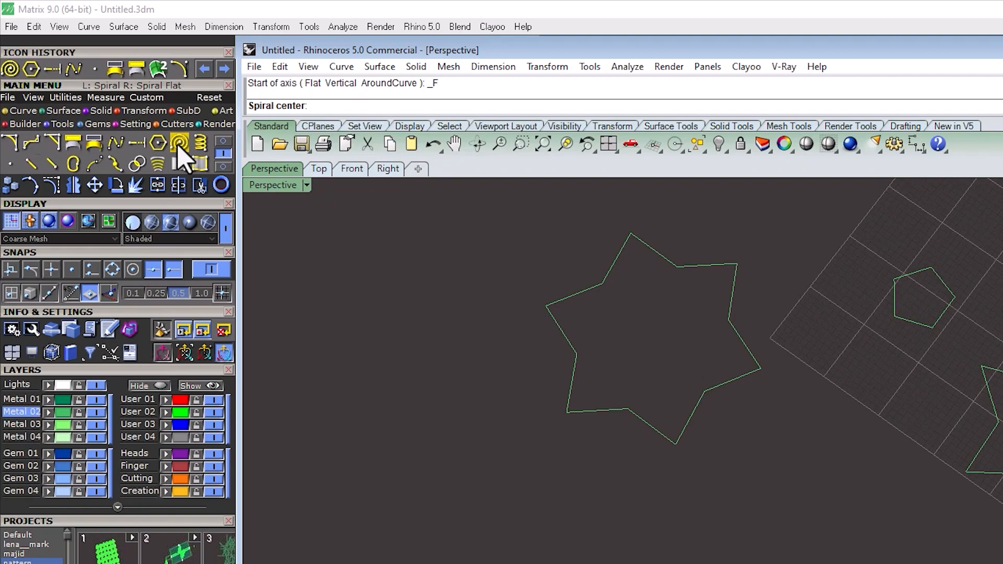
{"action": "left_click", "coordinate": [179, 148]}
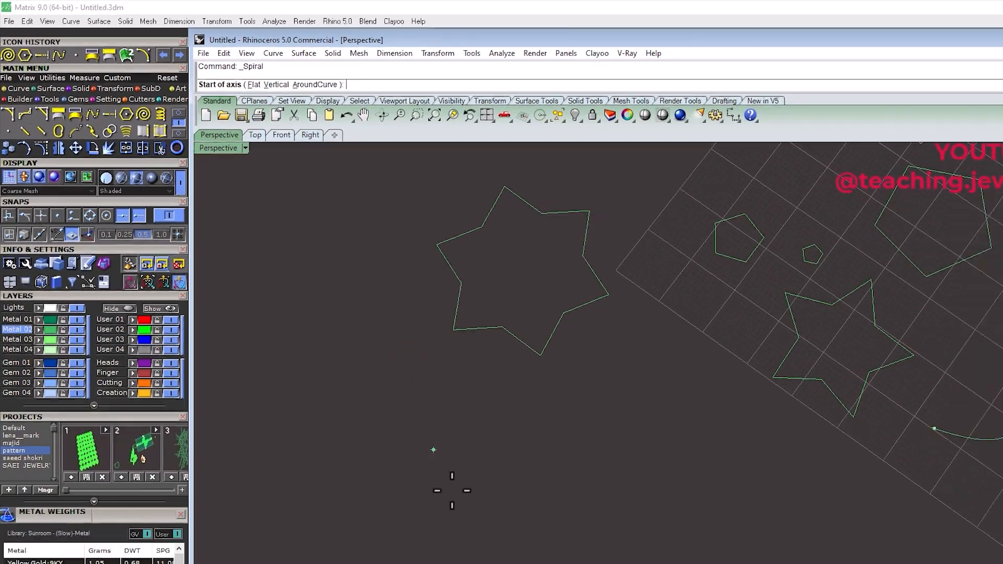
{"action": "scroll", "coordinate": [431, 413], "scroll_direction": "down", "scroll_amount": 10}
{"action": "right_click_drag", "start_coordinate": [528, 418], "coordinate": [570, 443]}
{"action": "scroll", "coordinate": [570, 444], "scroll_direction": "down", "scroll_amount": 6}
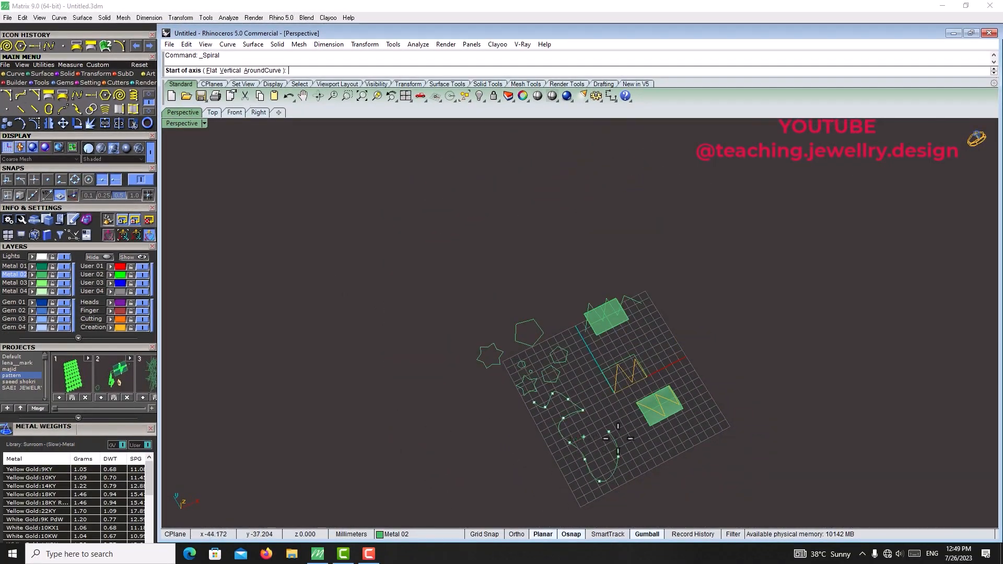
{"action": "scroll", "coordinate": [715, 488], "scroll_direction": "up", "scroll_amount": 8}
{"action": "right_click_drag", "start_coordinate": [715, 489], "coordinate": [669, 393]}
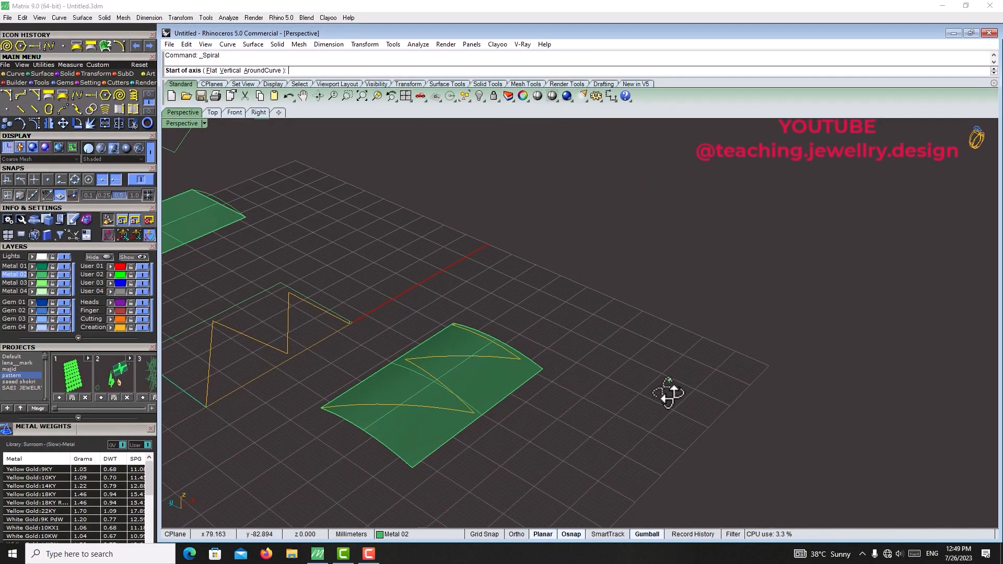
{"action": "left_click", "coordinate": [682, 320]}
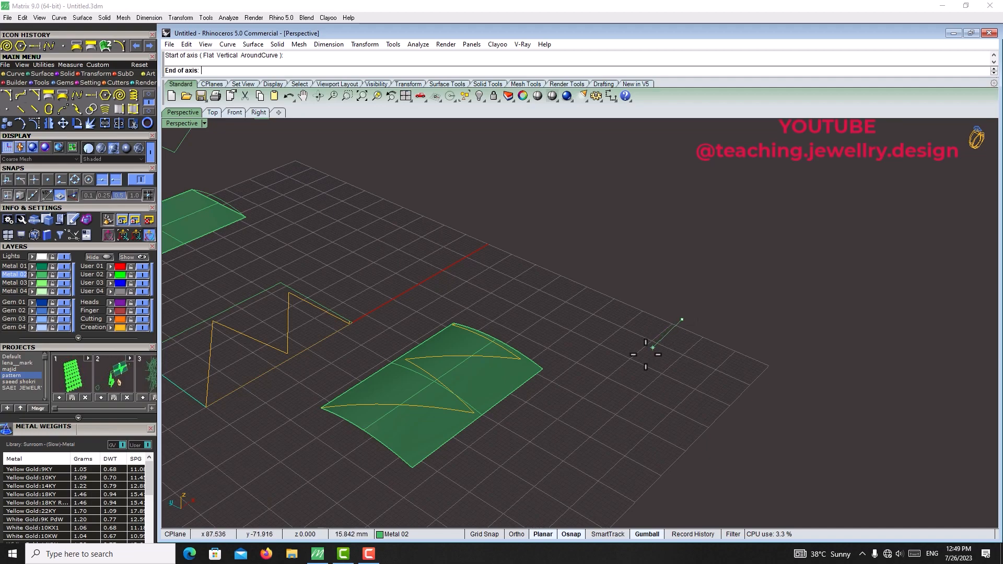
{"action": "left_click", "coordinate": [616, 375]}
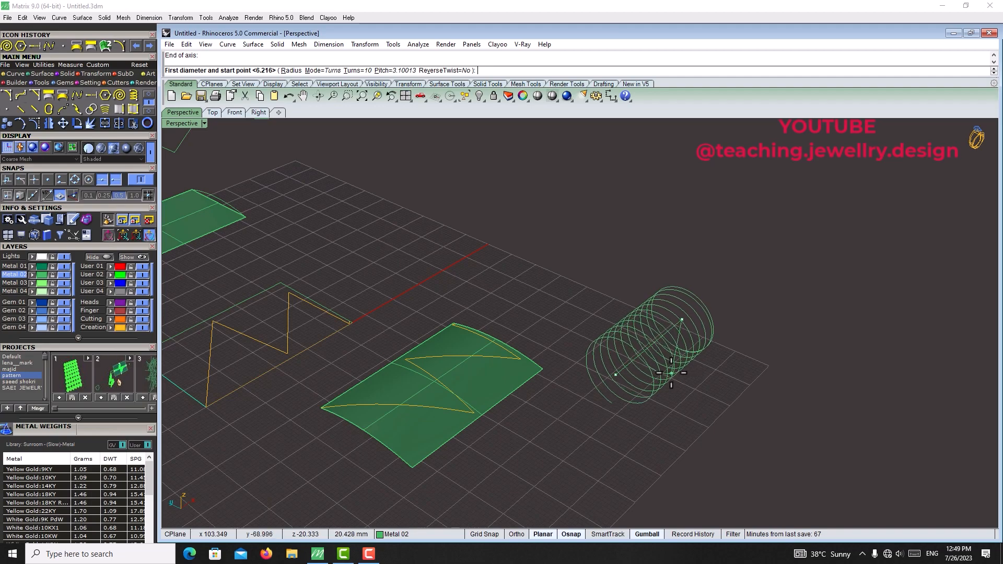
{"action": "left_click", "coordinate": [685, 313]}
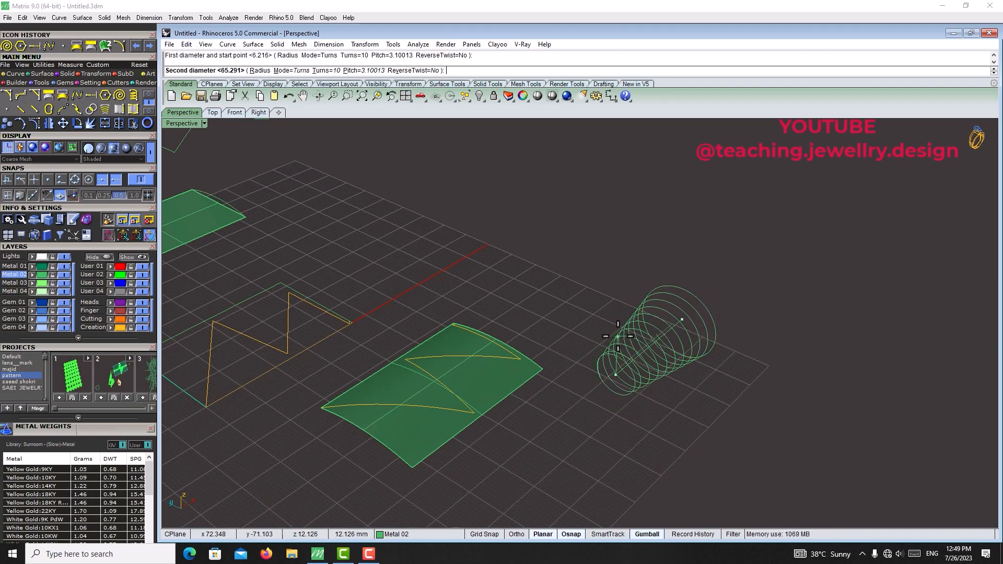
{"action": "left_click", "coordinate": [594, 354]}
{"action": "right_click_drag", "start_coordinate": [594, 355], "coordinate": [695, 384]}
{"action": "scroll", "coordinate": [685, 429], "scroll_direction": "down", "scroll_amount": 3}
{"action": "scroll", "coordinate": [700, 333], "scroll_direction": "down", "scroll_amount": 5}
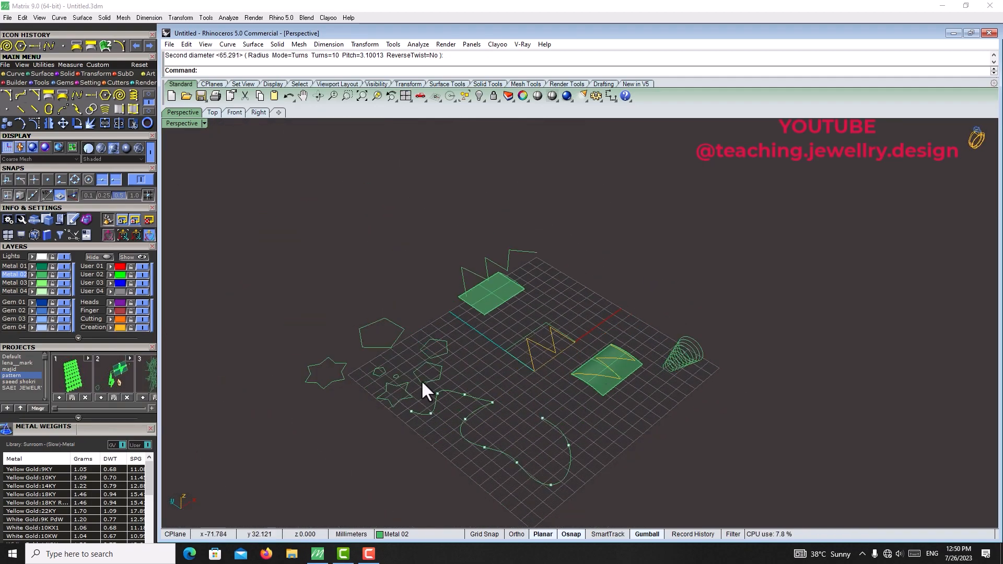
Draw a straight line in the empty space beyond the large pentagon outside the grid
{"action": "scroll", "coordinate": [418, 334], "scroll_direction": "up", "scroll_amount": 7}
{"action": "left_click", "coordinate": [433, 303]}
{"action": "scroll", "coordinate": [434, 309], "scroll_direction": "down", "scroll_amount": 5}
{"action": "right_click_drag", "start_coordinate": [459, 381], "coordinate": [432, 365]}
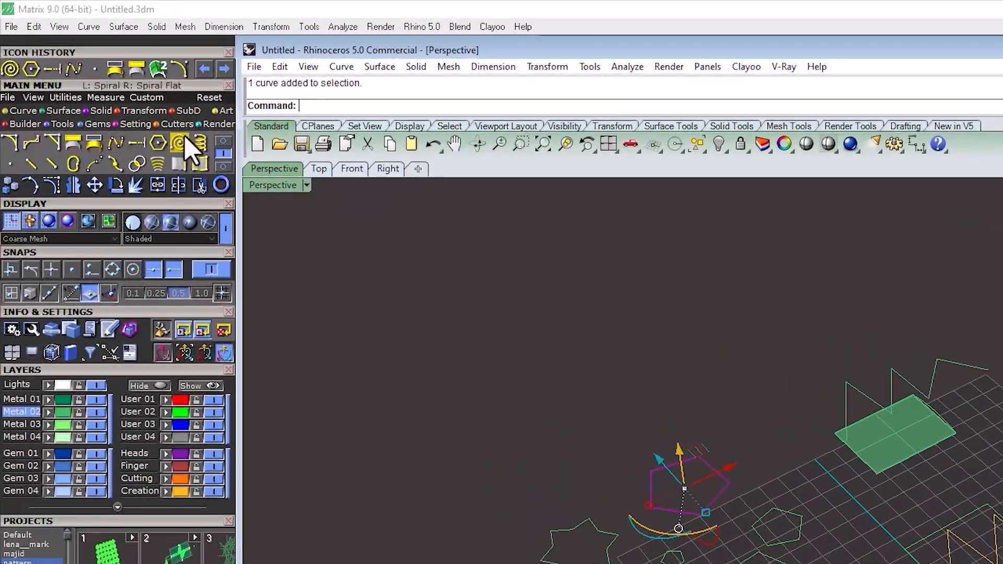
{"action": "left_click", "coordinate": [146, 97]}
{"action": "left_click", "coordinate": [30, 141]}
{"action": "left_click", "coordinate": [832, 270]}
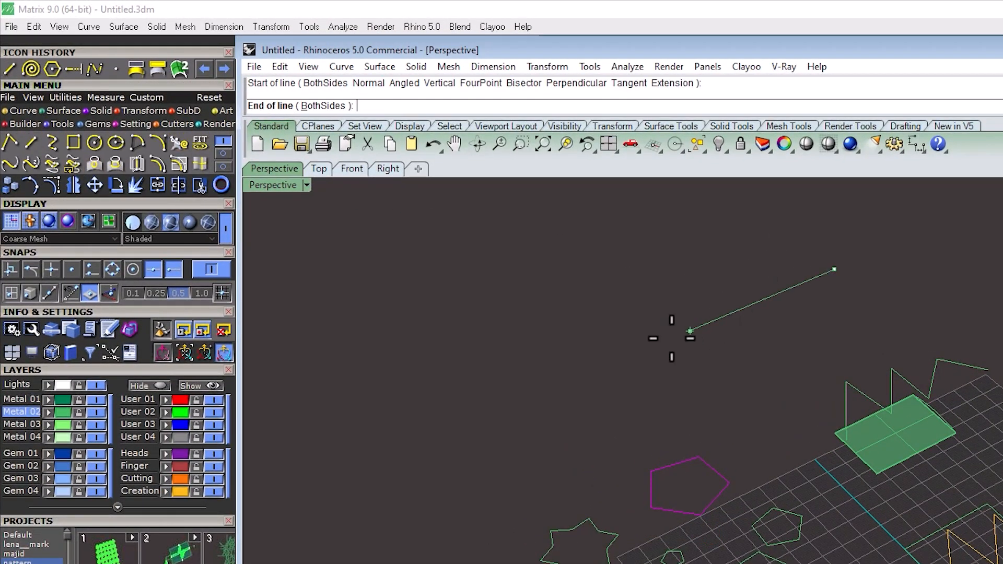
{"action": "left_click", "coordinate": [657, 344]}
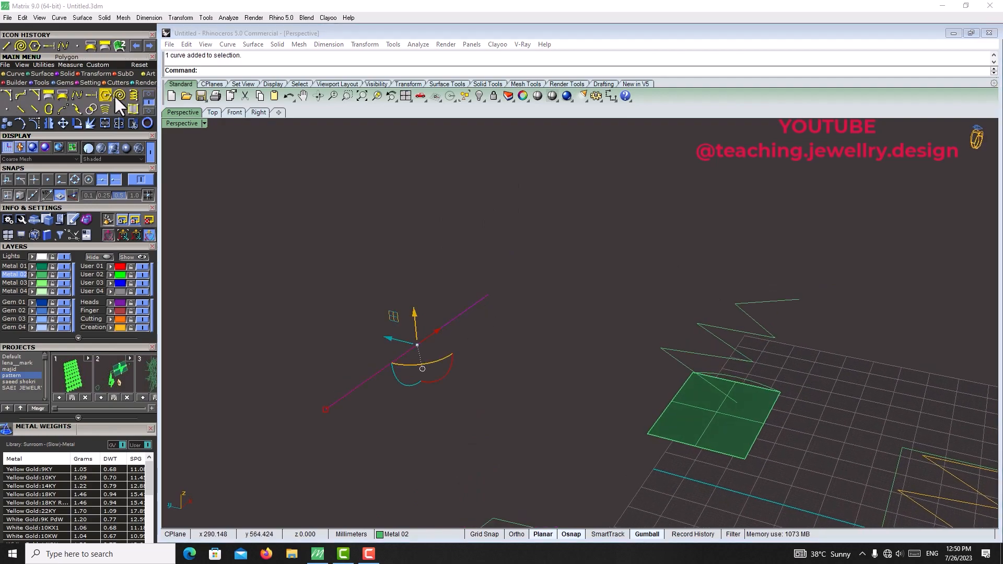
Wind a 10-turn spiral around the straight line with the AroundCurve option, tapering to a smaller second diameter
{"action": "left_click", "coordinate": [121, 96]}
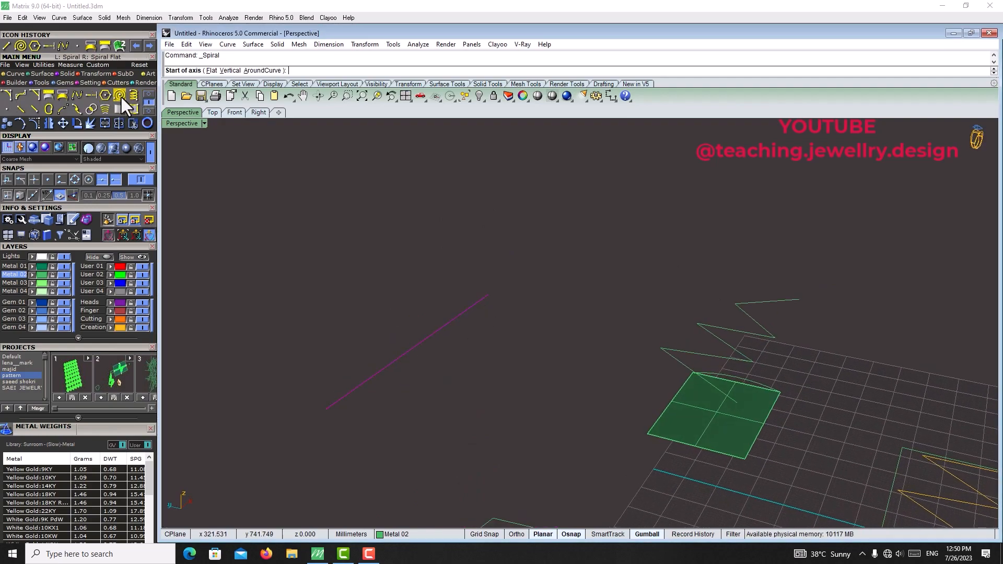
{"action": "left_click", "coordinate": [263, 71]}
{"action": "scroll", "coordinate": [624, 175], "scroll_direction": "down", "scroll_amount": 4}
{"action": "right_click_drag", "start_coordinate": [624, 174], "coordinate": [630, 203]}
{"action": "scroll", "coordinate": [504, 208], "scroll_direction": "up", "scroll_amount": 4}
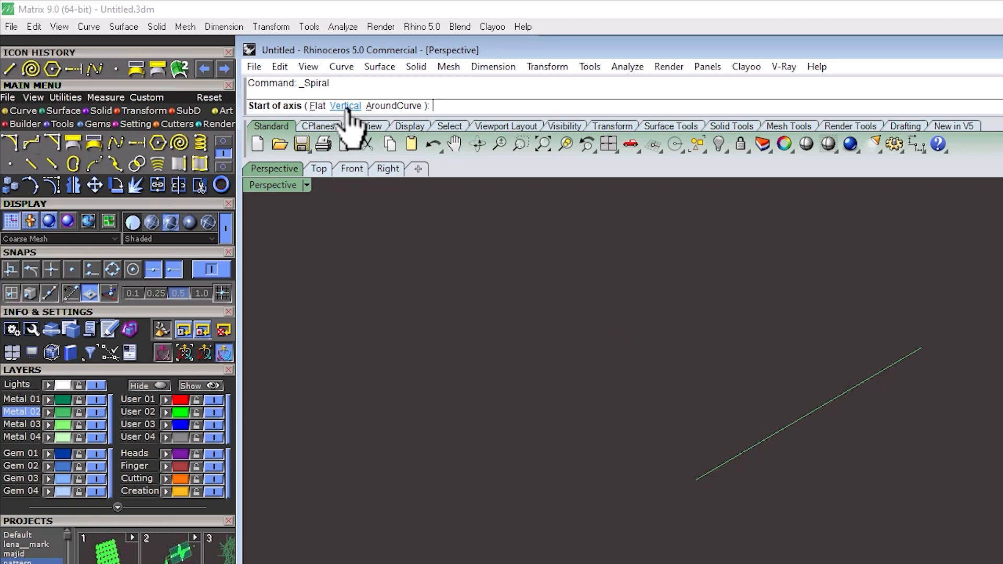
{"action": "left_click", "coordinate": [378, 106]}
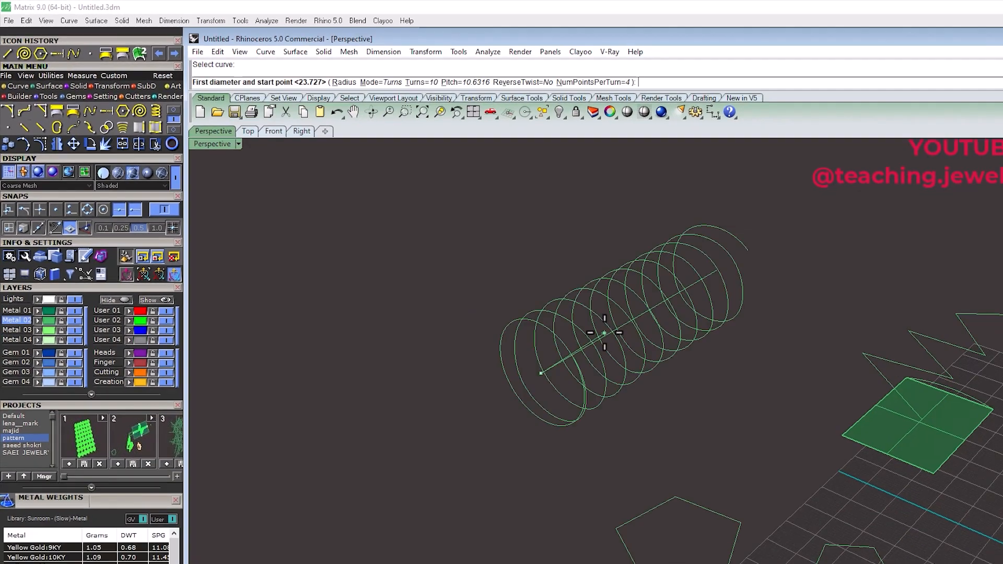
{"action": "left_click", "coordinate": [778, 430]}
{"action": "right_click_drag", "start_coordinate": [335, 298], "coordinate": [366, 326]}
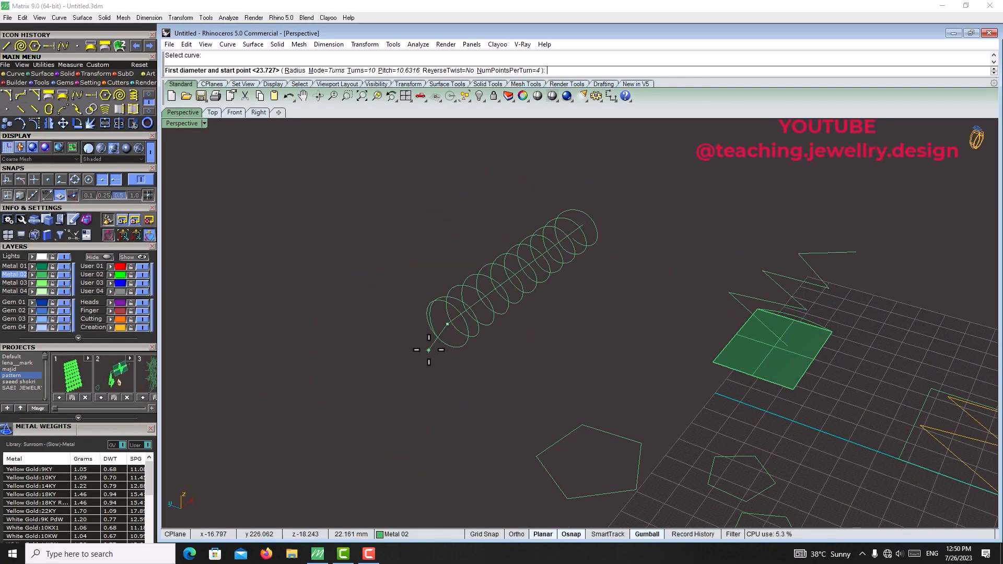
{"action": "left_click", "coordinate": [421, 350]}
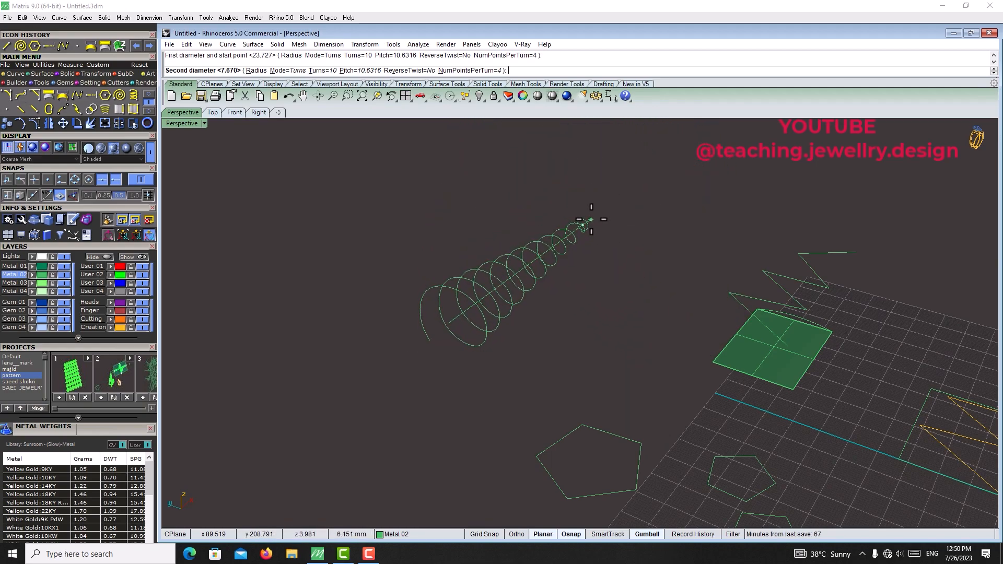
{"action": "left_click", "coordinate": [586, 210]}
{"action": "right_click_drag", "start_coordinate": [588, 212], "coordinate": [528, 322]}
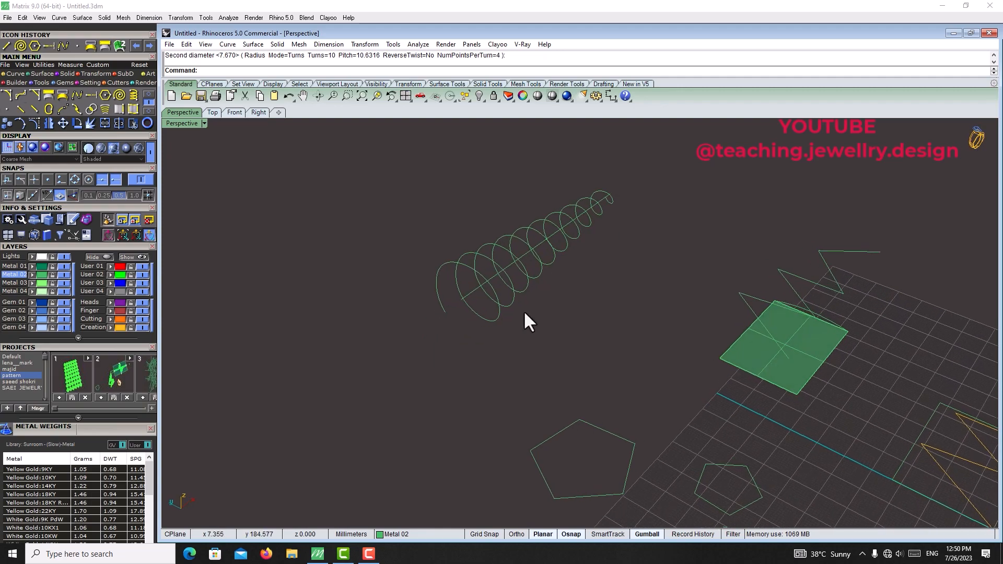
Delete the tapered spiral wound around the straight line
{"action": "left_click", "coordinate": [497, 310]}
{"action": "key", "text": "Delete"}
Wind a tapered 10-turn spiral around the existing straight line using the AroundCurve option
{"action": "left_click", "coordinate": [120, 95]}
{"action": "left_click", "coordinate": [268, 55]}
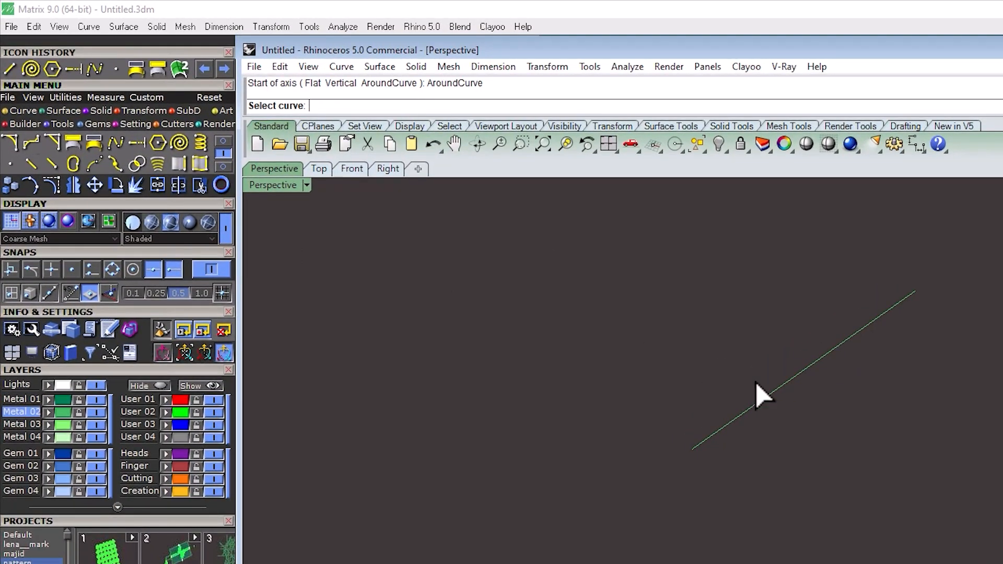
{"action": "left_click", "coordinate": [760, 397]}
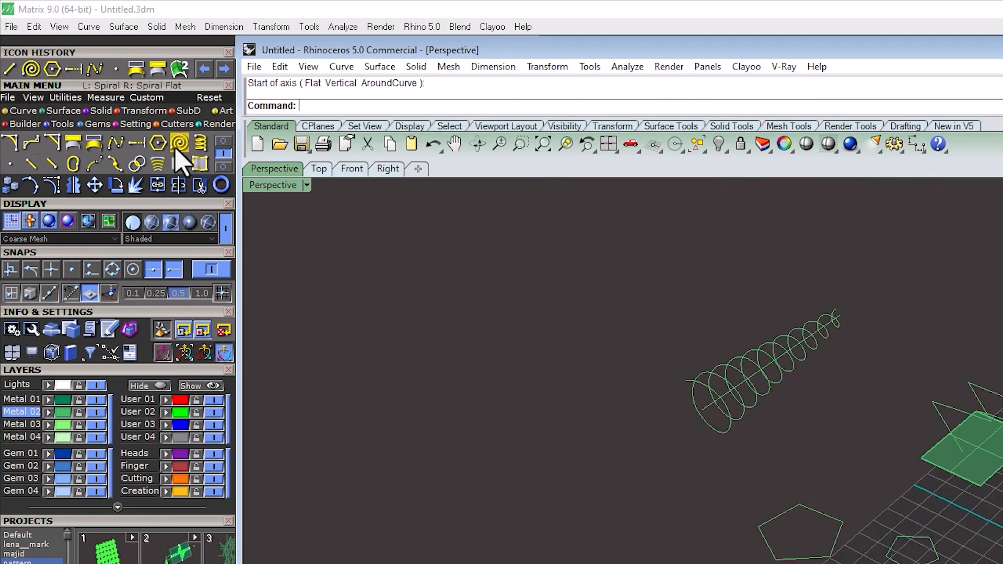
Draw a flat 10-turn spiral beside the tapered spiral, about 81 mm in first diameter and about 7 mm in second diameter
{"action": "right_click", "coordinate": [177, 149]}
{"action": "left_click", "coordinate": [602, 448]}
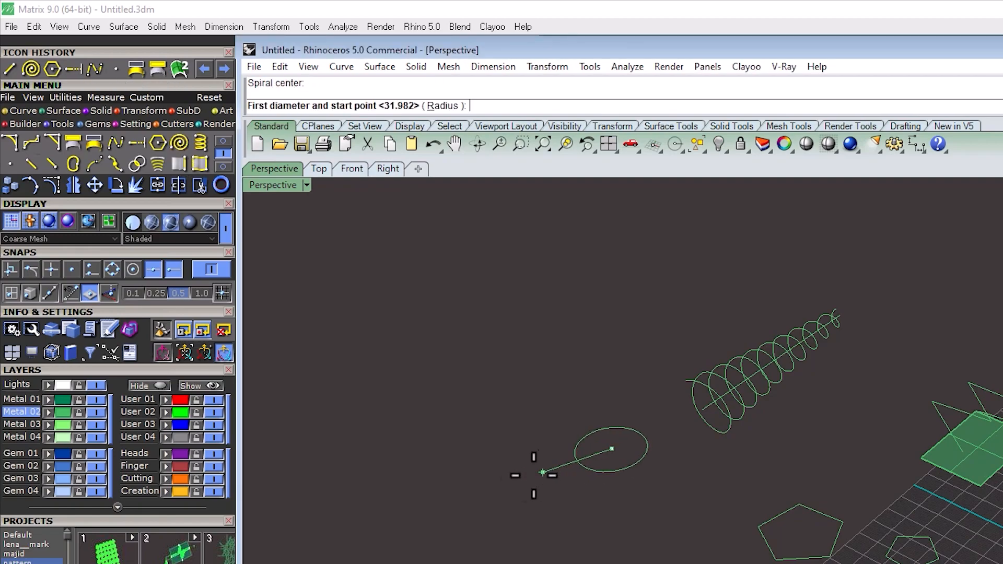
{"action": "left_click", "coordinate": [460, 517]}
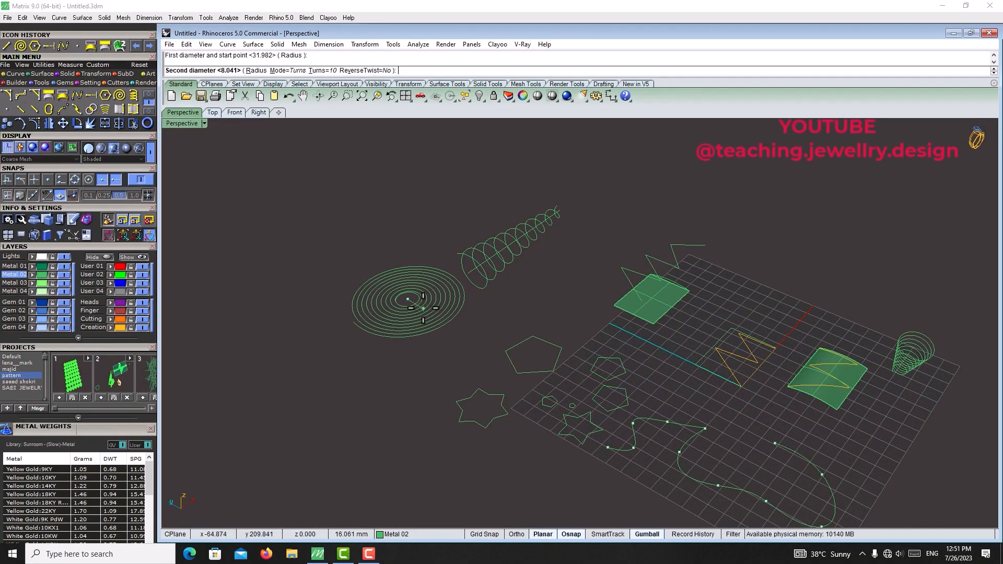
{"action": "left_click", "coordinate": [435, 409]}
Draw a second flat 10-turn spiral next to the first, with diameters of about 72 mm and about 9 mm
{"action": "scroll", "coordinate": [520, 321], "scroll_direction": "down", "scroll_amount": 2}
{"action": "scroll", "coordinate": [475, 307], "scroll_direction": "up", "scroll_amount": 3}
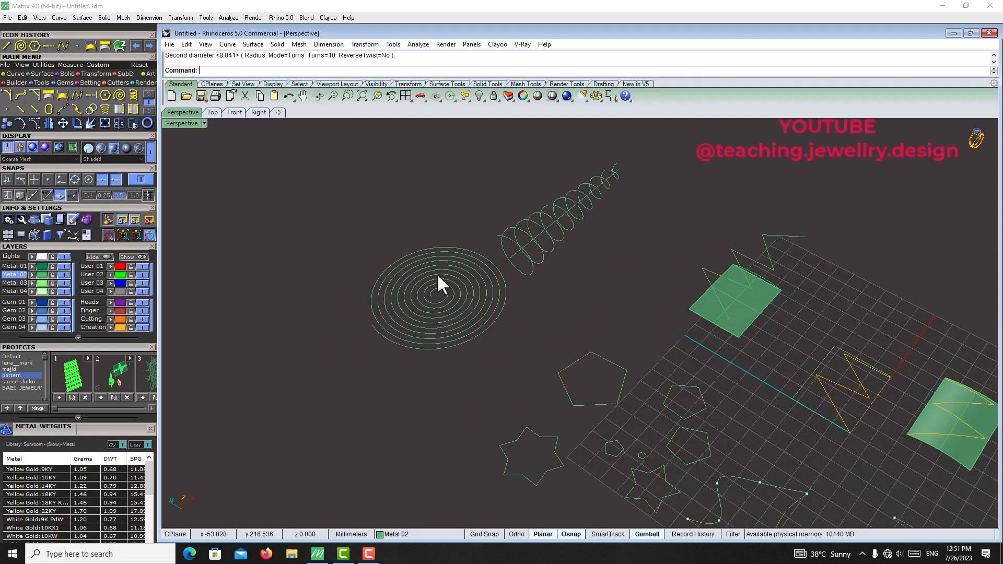
{"action": "right_click", "coordinate": [118, 95]}
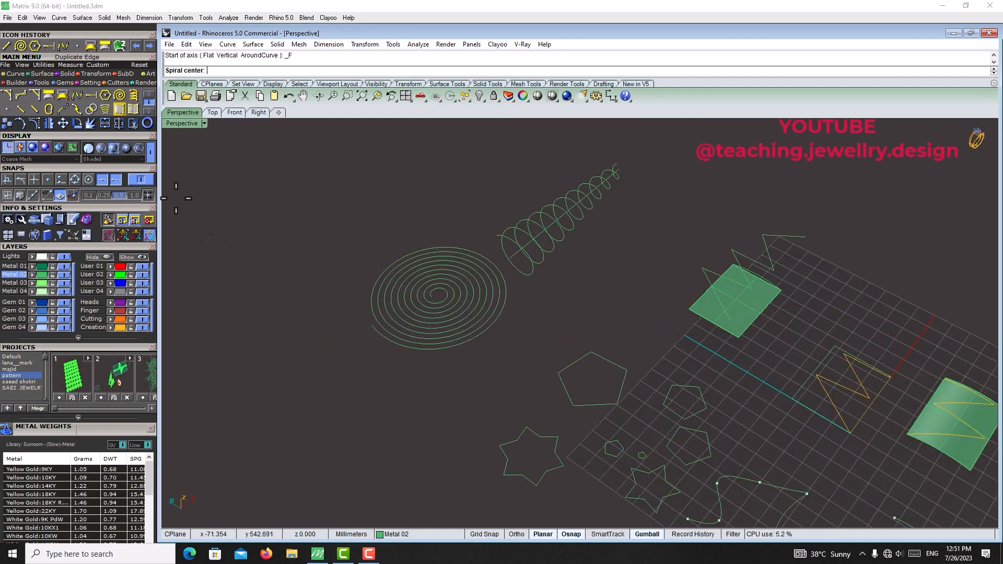
{"action": "left_click", "coordinate": [340, 439]}
{"action": "left_click", "coordinate": [485, 415]}
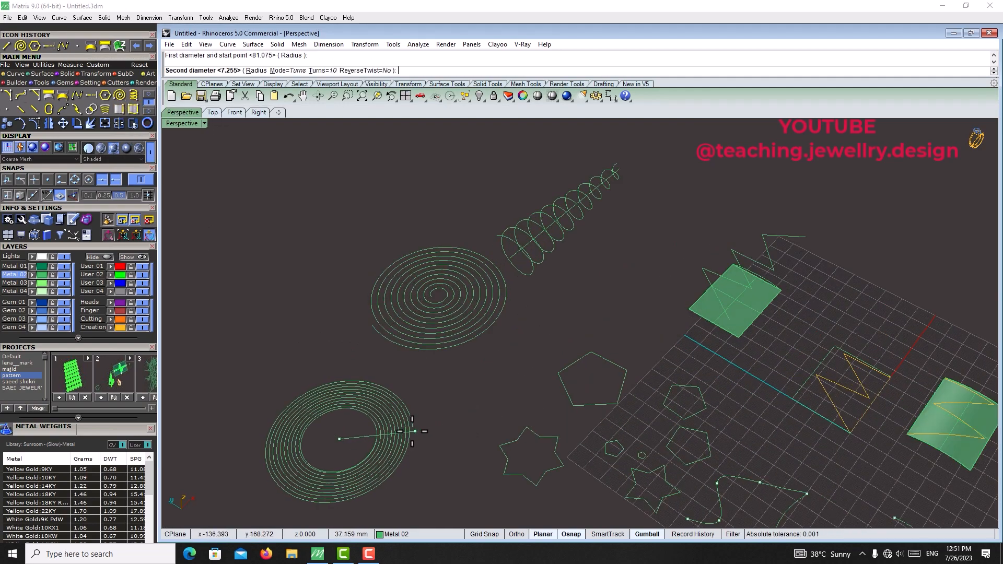
{"action": "left_click", "coordinate": [359, 437]}
Draw a third flat 10-turn spiral beyond the first, farther from the grid, with diameters of about 80 mm and about 17 mm
{"action": "scroll", "coordinate": [451, 339], "scroll_direction": "down", "scroll_amount": 5}
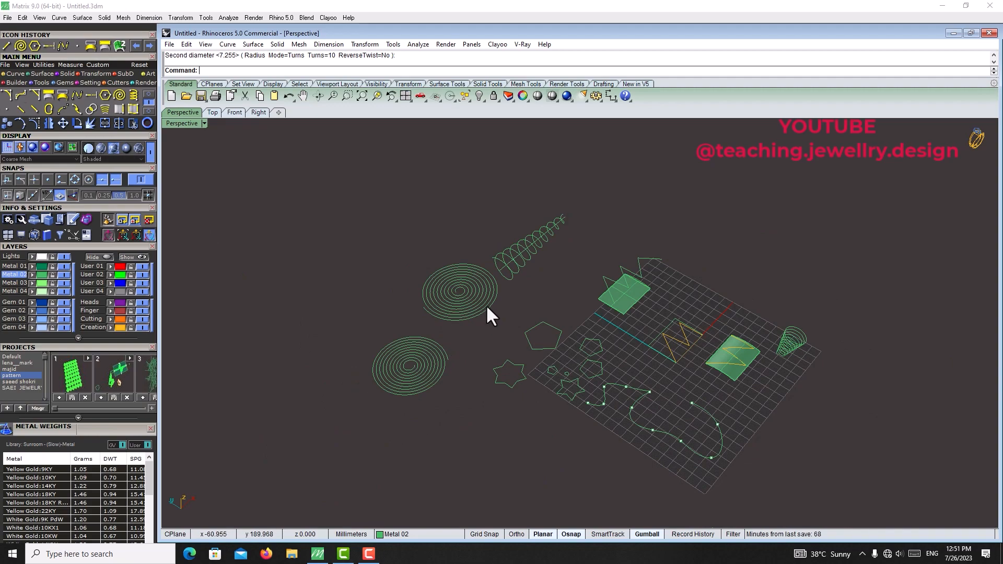
{"action": "scroll", "coordinate": [486, 313], "scroll_direction": "down", "scroll_amount": 5}
{"action": "scroll", "coordinate": [497, 358], "scroll_direction": "up", "scroll_amount": 4}
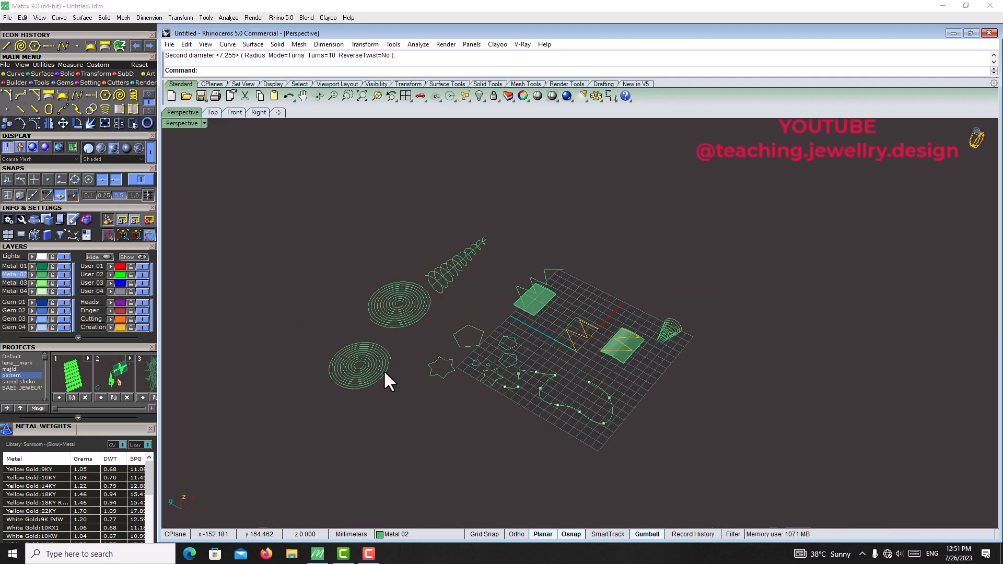
{"action": "scroll", "coordinate": [397, 324], "scroll_direction": "up", "scroll_amount": 4}
{"action": "scroll", "coordinate": [425, 330], "scroll_direction": "down", "scroll_amount": 2}
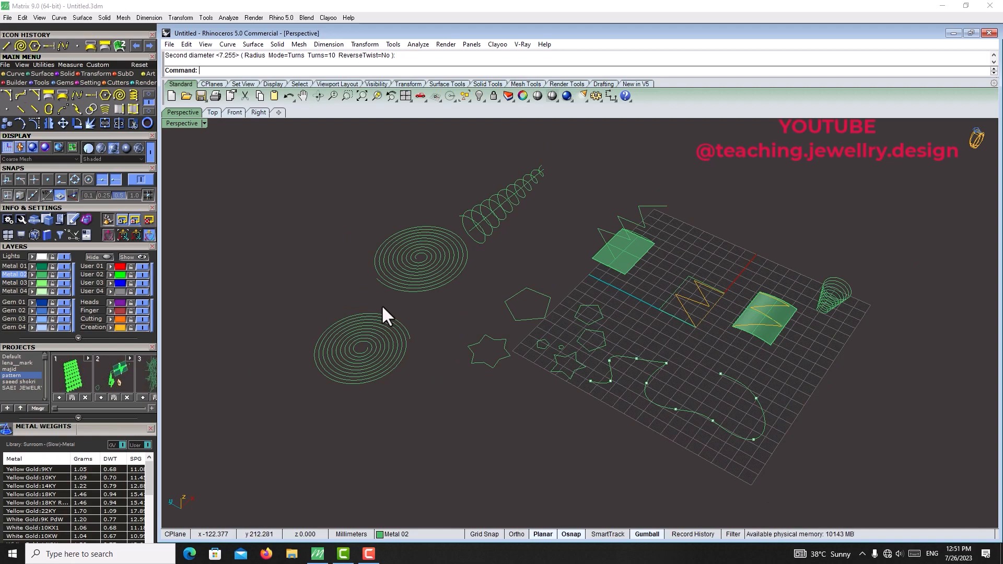
{"action": "right_click", "coordinate": [118, 97]}
{"action": "left_click", "coordinate": [299, 237]}
{"action": "left_click", "coordinate": [387, 211]}
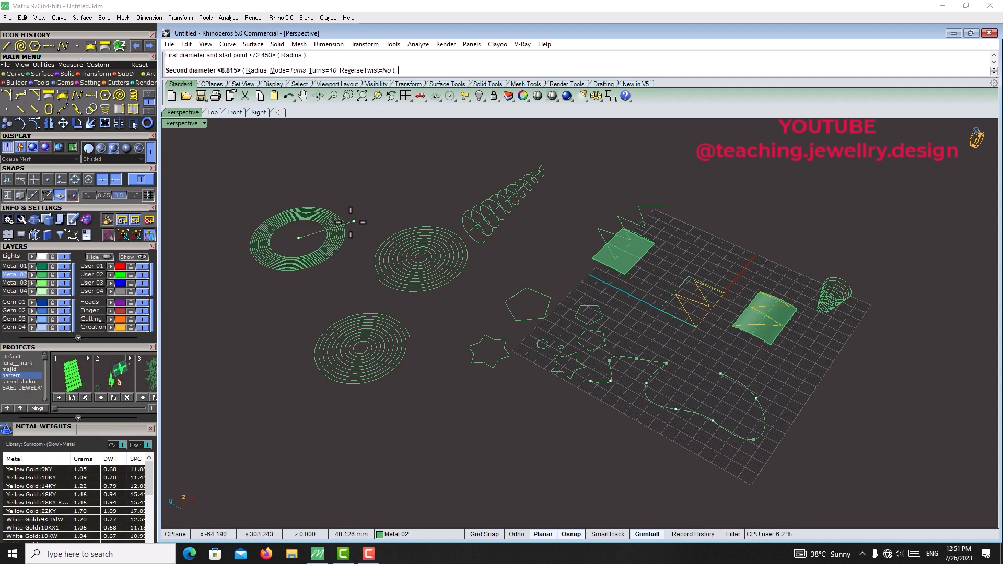
{"action": "left_click", "coordinate": [317, 234]}
Draw a fourth flat 10-turn spiral about 84 mm in first diameter, completing a two-by-two arrangement with the other three
{"action": "scroll", "coordinate": [516, 190], "scroll_direction": "down", "scroll_amount": 5}
{"action": "right_click_drag", "start_coordinate": [515, 191], "coordinate": [506, 228]}
{"action": "scroll", "coordinate": [400, 205], "scroll_direction": "up", "scroll_amount": 3}
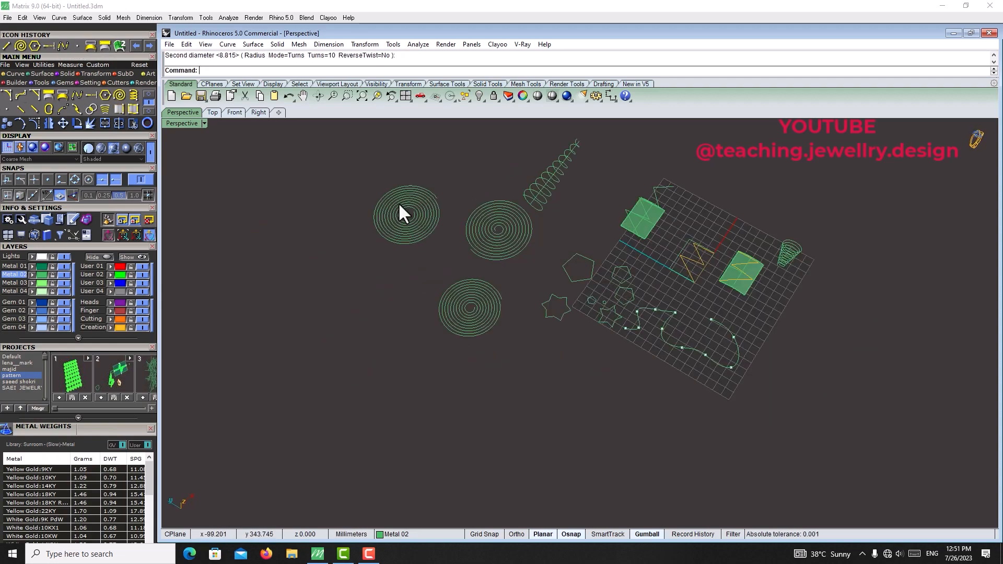
{"action": "scroll", "coordinate": [400, 209], "scroll_direction": "up", "scroll_amount": 2}
{"action": "right_click", "coordinate": [424, 316]}
{"action": "left_click", "coordinate": [373, 317]}
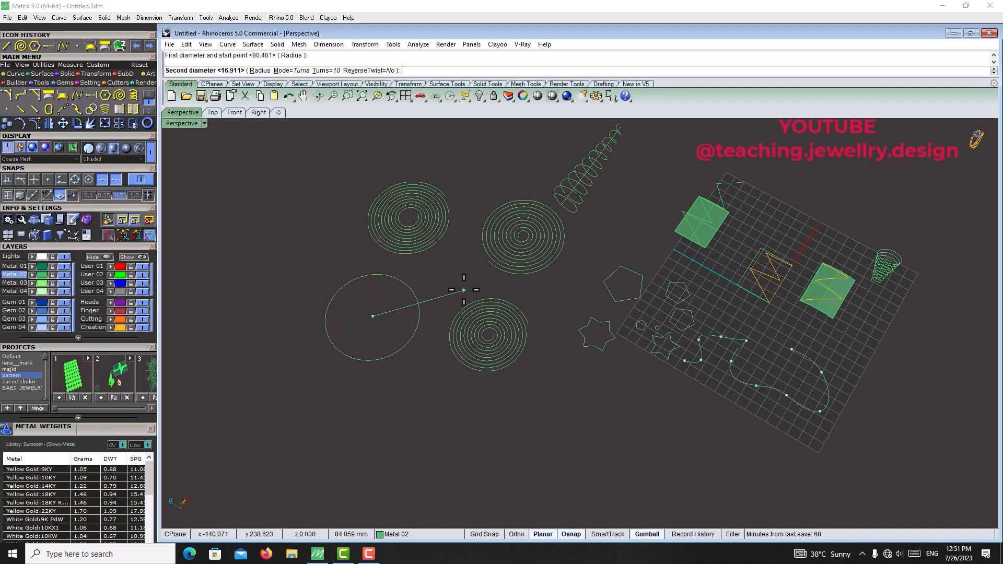
{"action": "left_click", "coordinate": [464, 290]}
{"action": "left_click", "coordinate": [389, 313]}
{"action": "scroll", "coordinate": [417, 301], "scroll_direction": "down", "scroll_amount": 5}
{"action": "right_click_drag", "start_coordinate": [427, 315], "coordinate": [452, 309]}
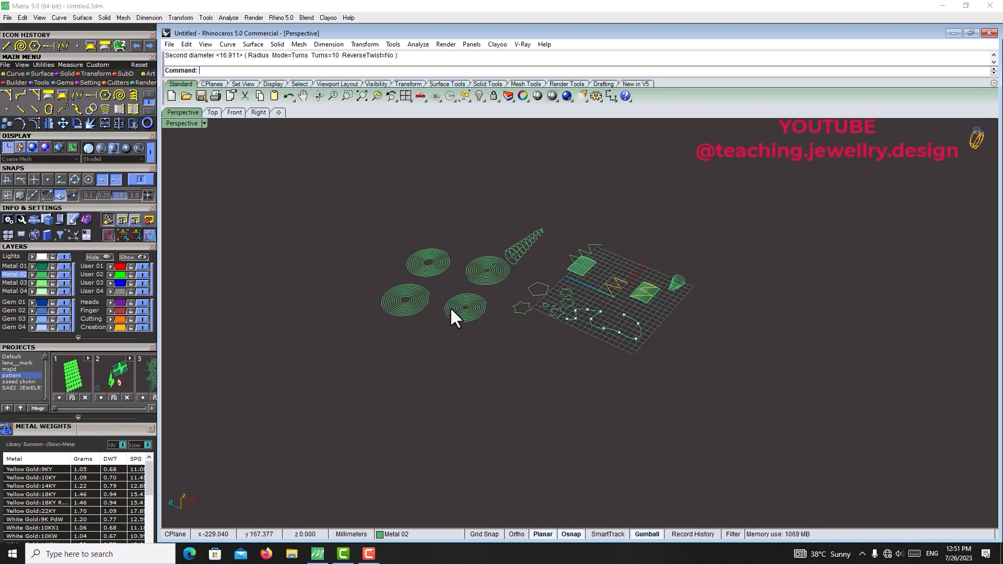
{"action": "scroll", "coordinate": [484, 285], "scroll_direction": "up", "scroll_amount": 4}
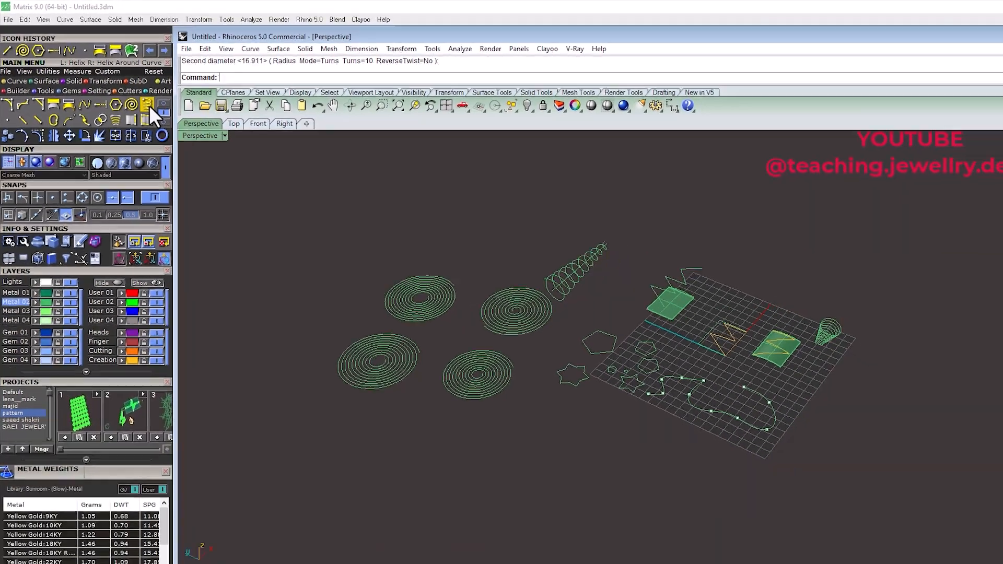
{"action": "left_click", "coordinate": [201, 143]}
{"action": "scroll", "coordinate": [539, 259], "scroll_direction": "down", "scroll_amount": 5}
{"action": "mouse_move", "coordinate": [542, 267]}
{"action": "right_mouse_down"}
{"action": "mouse_move", "coordinate": [548, 305]}
{"action": "mouse_move", "coordinate": [525, 296]}
{"action": "mouse_move", "coordinate": [541, 269]}
{"action": "right_mouse_up"}
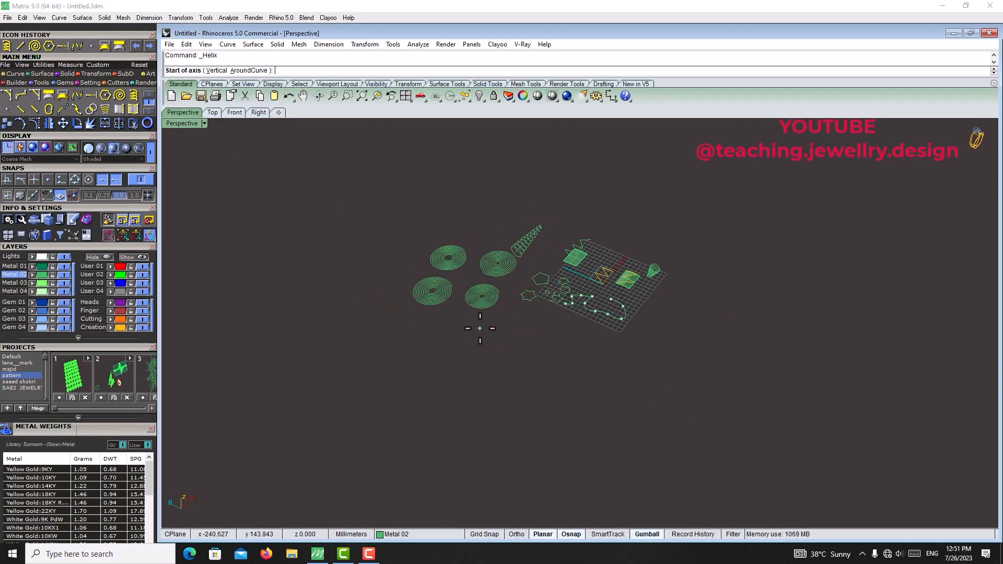
{"action": "scroll", "coordinate": [480, 326], "scroll_direction": "up", "scroll_amount": 5}
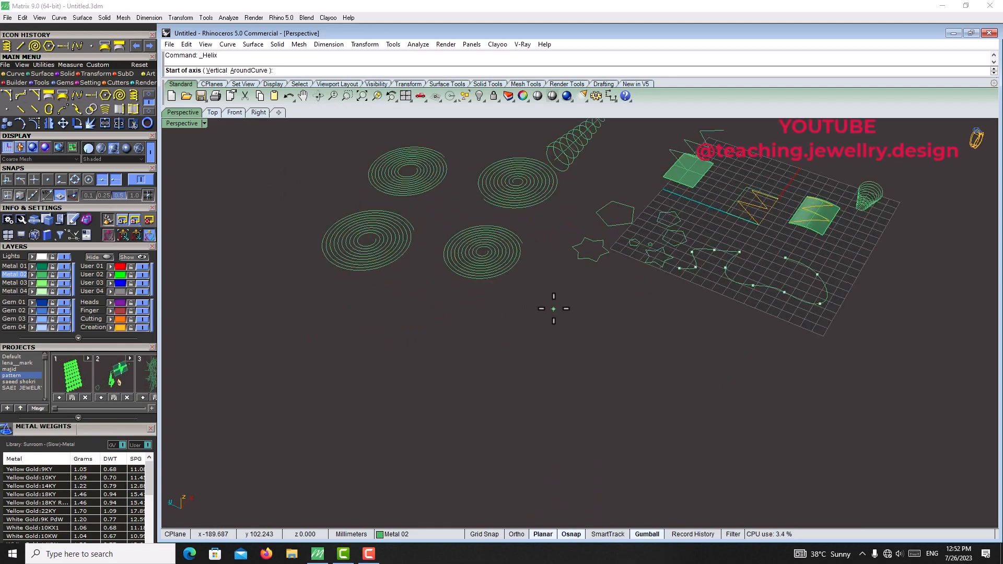
{"action": "left_click", "coordinate": [531, 367]}
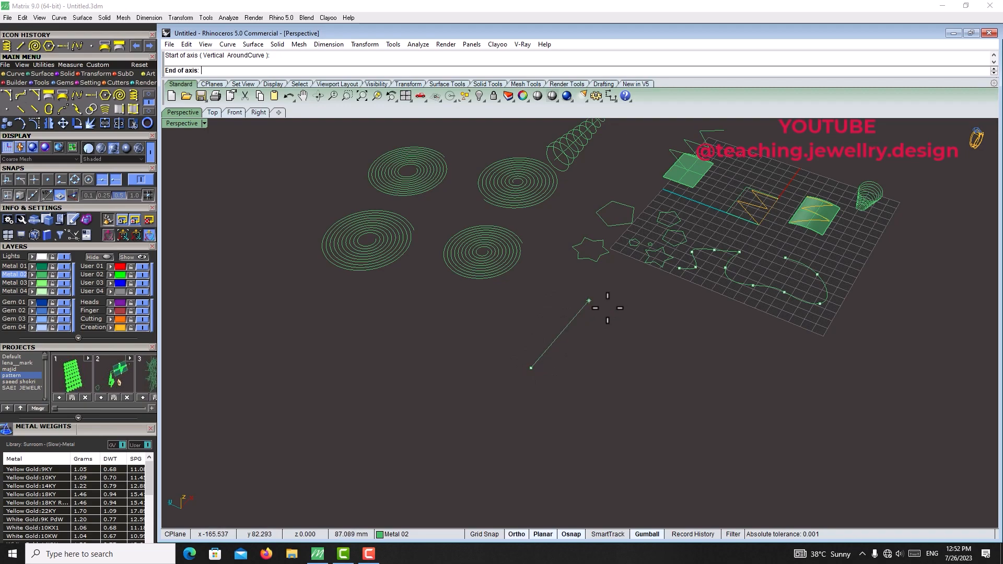
{"action": "key", "text": "F8"}
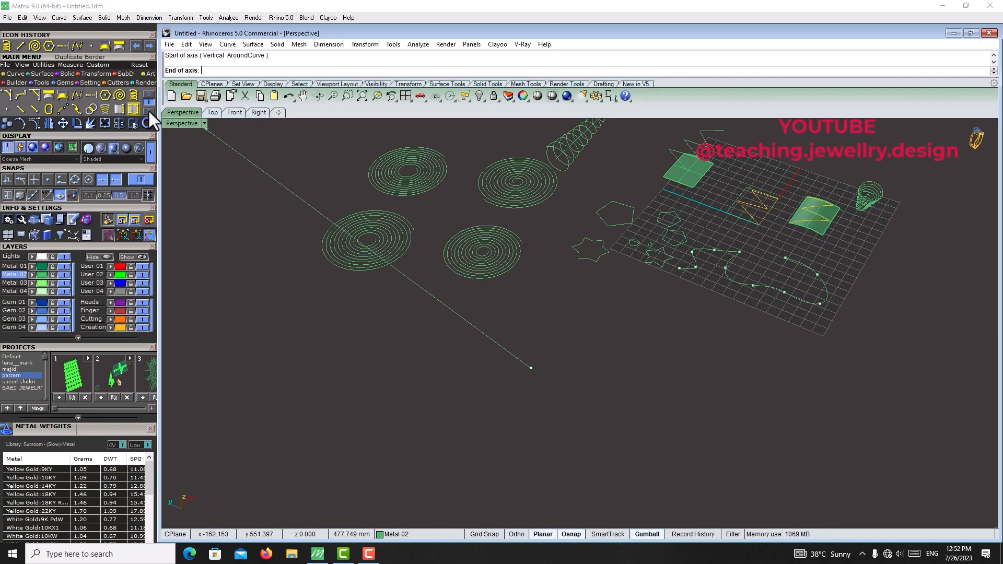
{"action": "left_click", "coordinate": [133, 93]}
{"action": "right_click", "coordinate": [132, 93]}
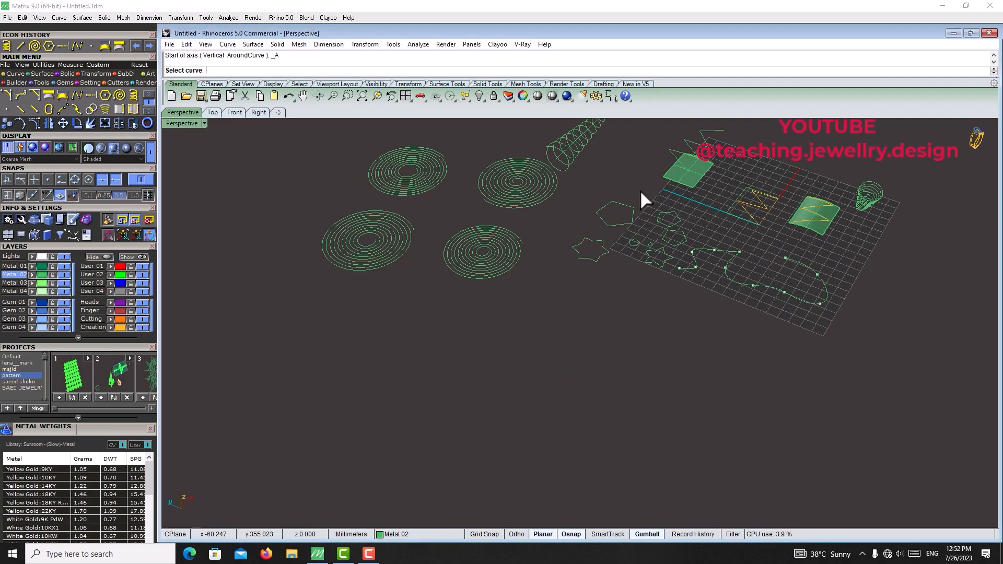
{"action": "left_click", "coordinate": [570, 166]}
{"action": "key", "text": "Escape"}
Delete the tapered spiral and wind a 10-turn helix about 39 mm in diameter around its straight line
{"action": "left_click", "coordinate": [568, 165]}
{"action": "key", "text": "Delete"}
{"action": "right_click", "coordinate": [136, 96]}
{"action": "scroll", "coordinate": [578, 247], "scroll_direction": "down", "scroll_amount": 4}
{"action": "scroll", "coordinate": [574, 230], "scroll_direction": "up", "scroll_amount": 4}
{"action": "left_click", "coordinate": [570, 217]}
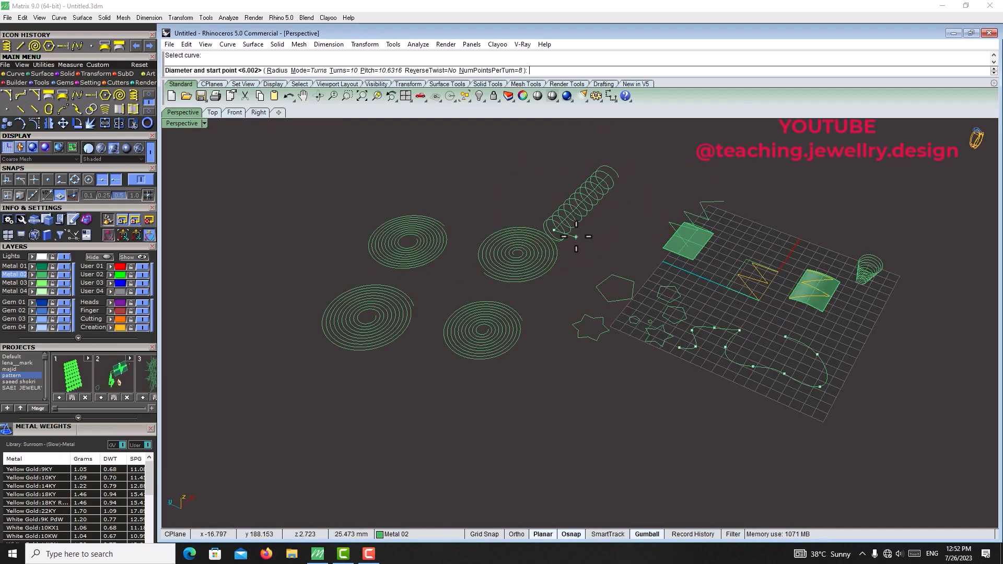
{"action": "left_click", "coordinate": [586, 240]}
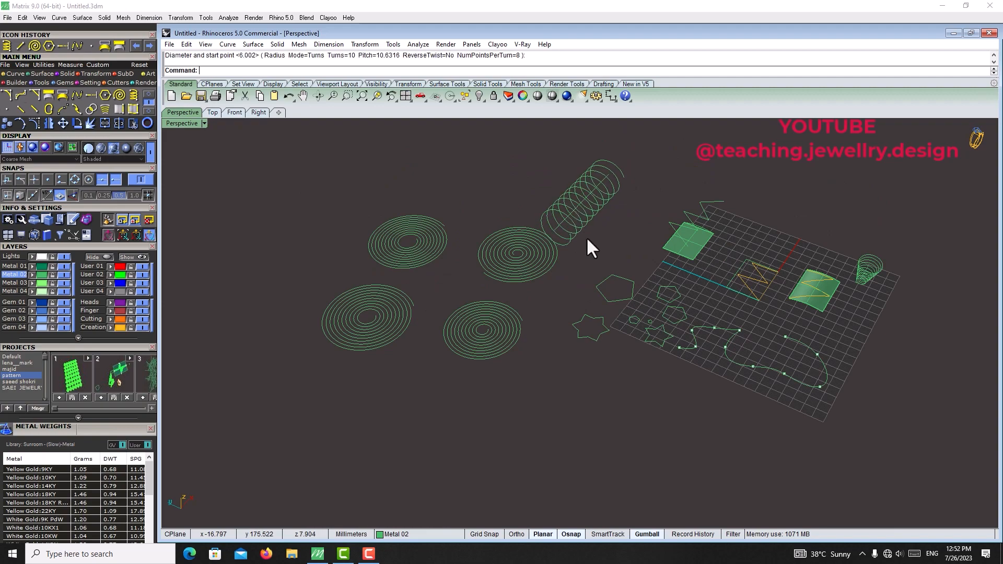
{"action": "left_click", "coordinate": [131, 93]}
{"action": "left_click", "coordinate": [445, 414]}
{"action": "left_click", "coordinate": [514, 401]}
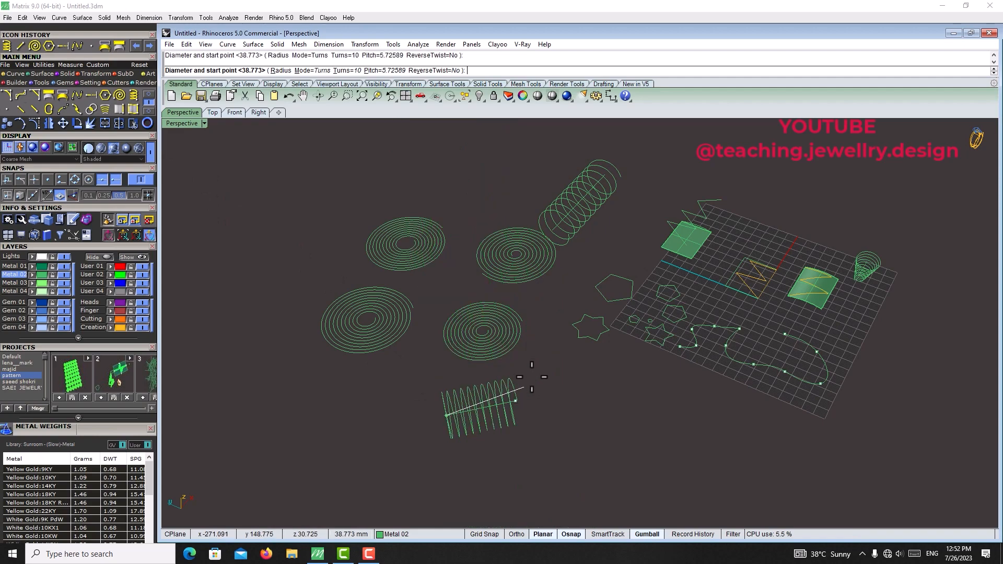
{"action": "key", "text": "Escape"}
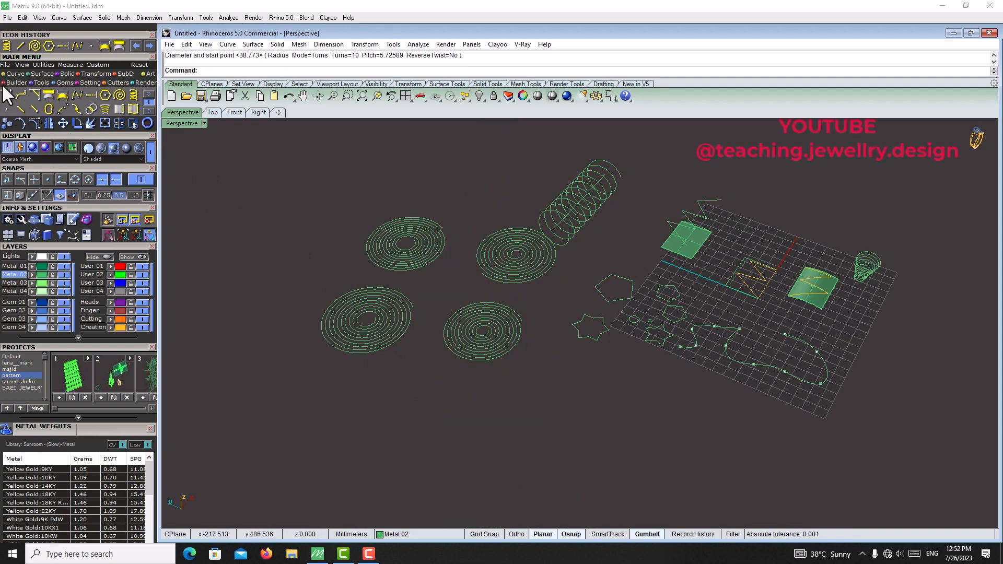
Scatter seven single point objects in the empty space outside the grid, near the flat spirals
{"action": "left_click", "coordinate": [7, 110]}
{"action": "left_click", "coordinate": [620, 449]}
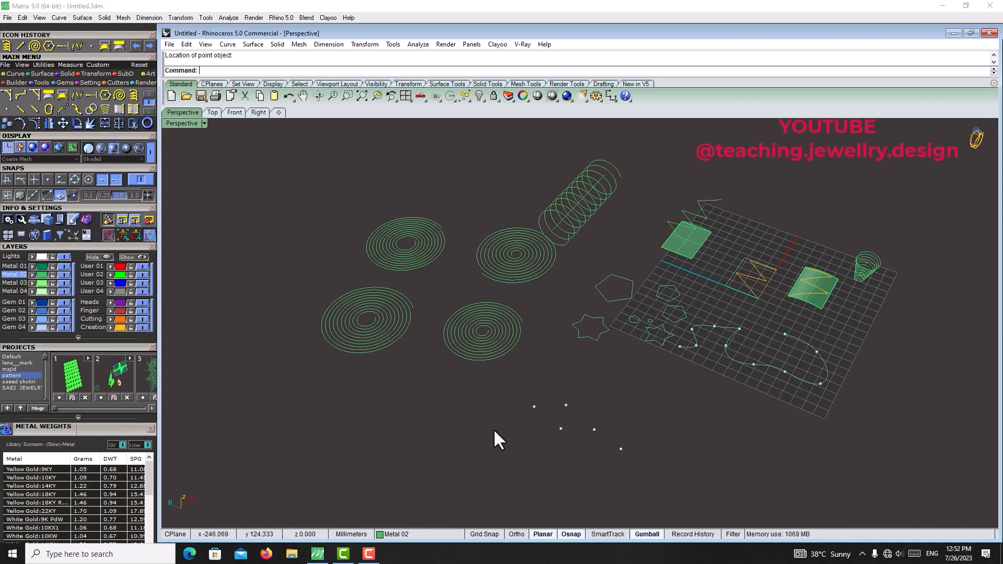
{"action": "right_click", "coordinate": [495, 430]}
{"action": "left_click", "coordinate": [493, 414]}
{"action": "right_click", "coordinate": [512, 440]}
{"action": "left_click", "coordinate": [512, 442]}
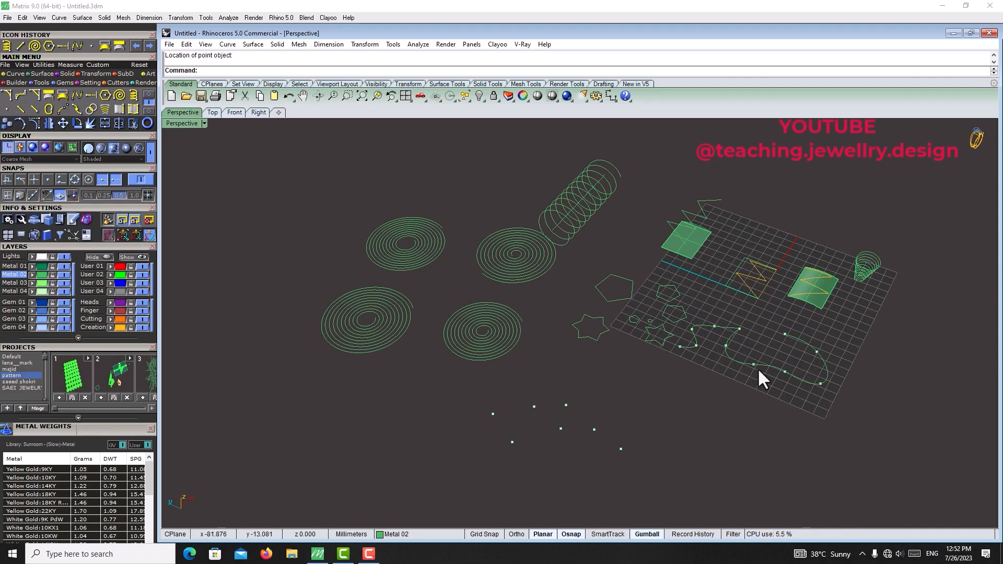
Move the six-pointed star outside the grid away from the large pentagon, toward the scattered points
{"action": "scroll", "coordinate": [809, 357], "scroll_direction": "up", "scroll_amount": 5}
{"action": "left_click_drag", "start_coordinate": [525, 437], "coordinate": [484, 458]}
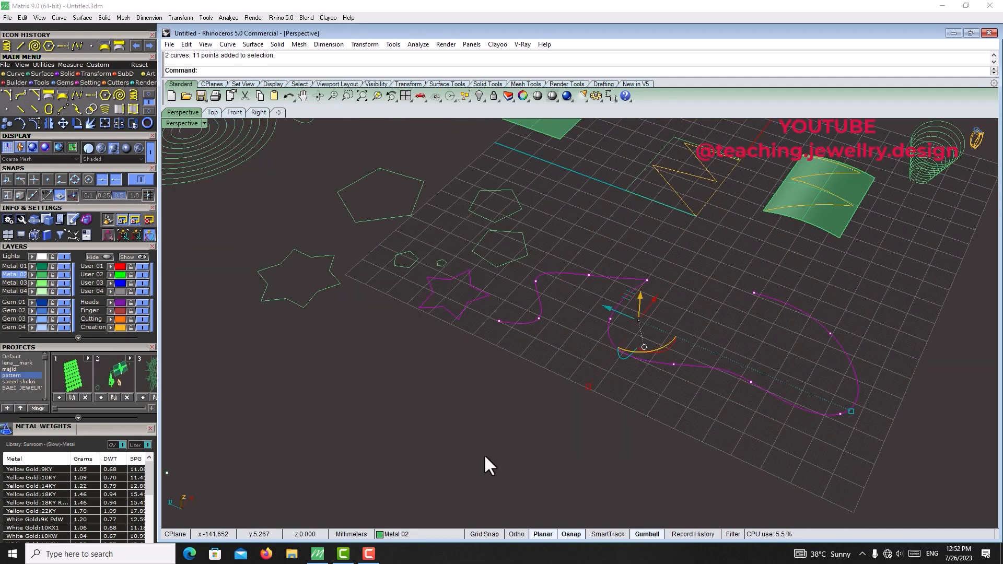
{"action": "left_click", "coordinate": [574, 206]}
{"action": "scroll", "coordinate": [574, 206], "scroll_direction": "down", "scroll_amount": 8}
{"action": "right_click_drag", "start_coordinate": [574, 206], "coordinate": [550, 272]}
{"action": "scroll", "coordinate": [549, 262], "scroll_direction": "up", "scroll_amount": 6}
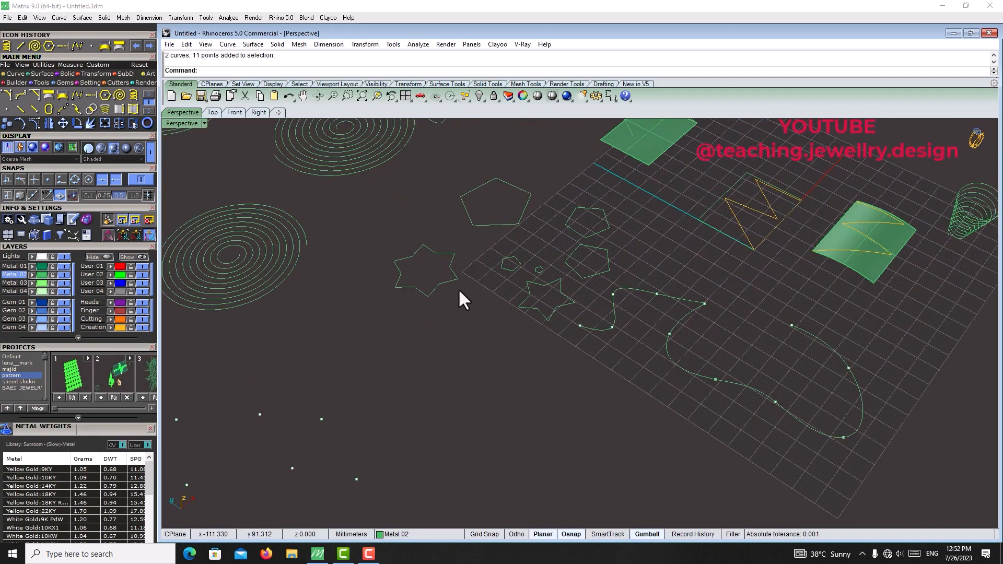
{"action": "scroll", "coordinate": [459, 291], "scroll_direction": "up", "scroll_amount": 3}
{"action": "left_click_drag", "start_coordinate": [446, 284], "coordinate": [451, 385]}
{"action": "left_click", "coordinate": [499, 393]}
Mark the curve start of the six-pointed star outside the grid with a point object
{"action": "scroll", "coordinate": [535, 373], "scroll_direction": "down", "scroll_amount": 6}
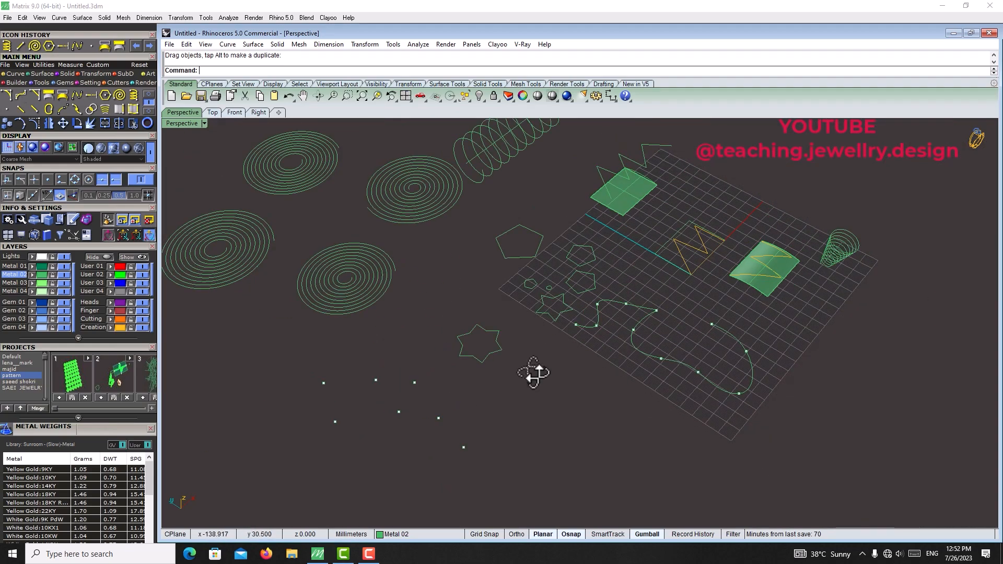
{"action": "right_click_drag", "start_coordinate": [534, 373], "coordinate": [515, 367]}
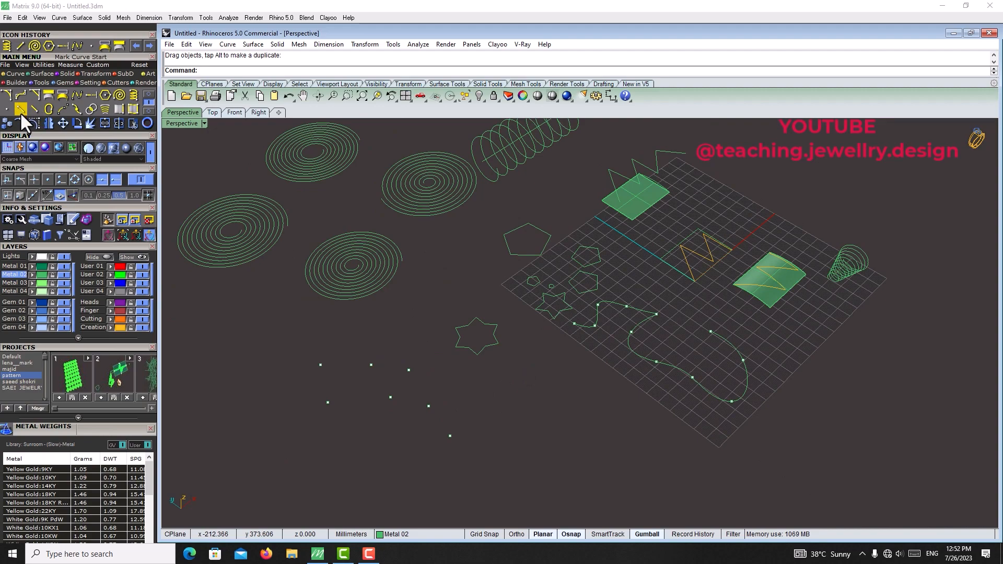
{"action": "left_click", "coordinate": [479, 326]}
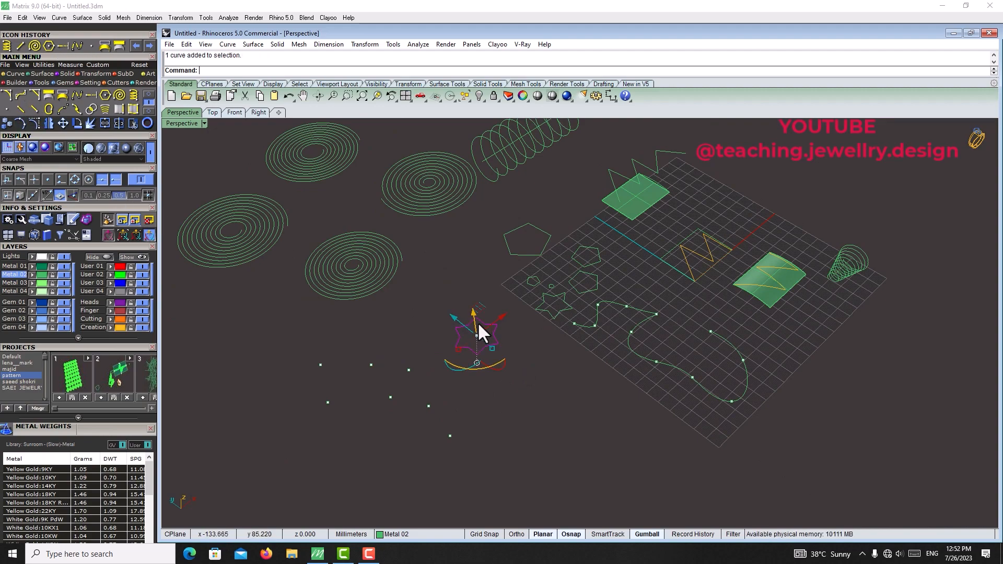
{"action": "left_click", "coordinate": [20, 105]}
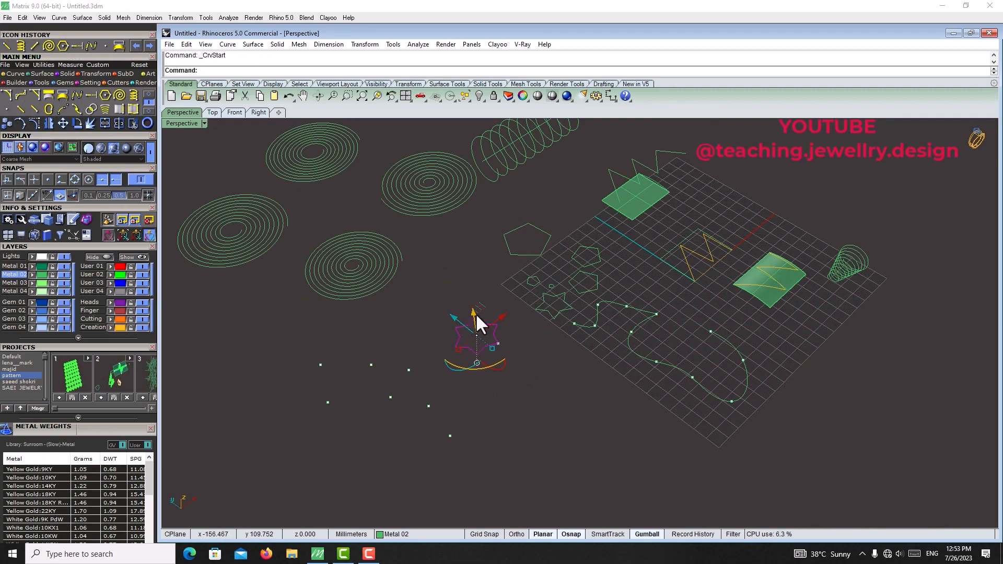
{"action": "scroll", "coordinate": [463, 313], "scroll_direction": "up", "scroll_amount": 5}
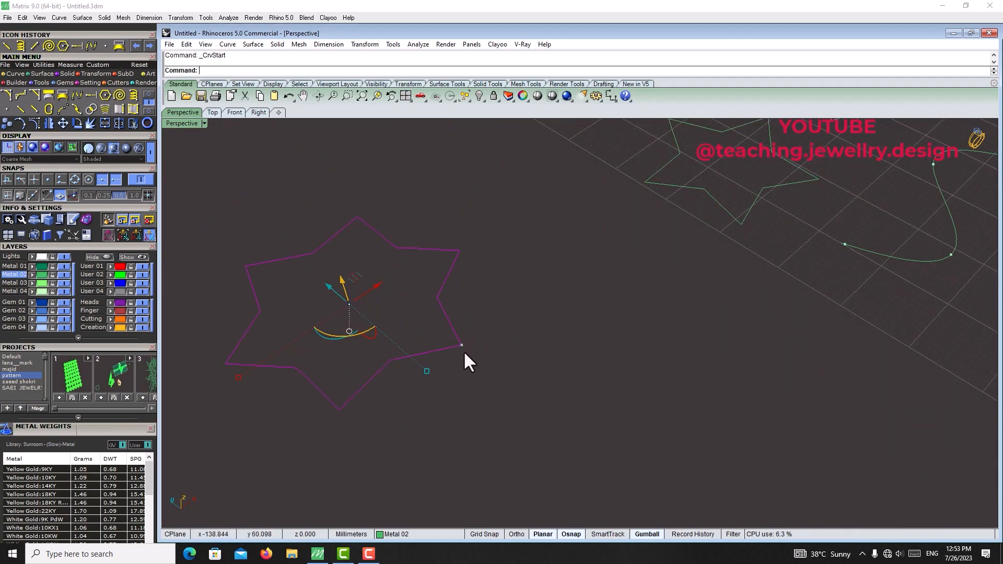
{"action": "left_click", "coordinate": [471, 346]}
{"action": "scroll", "coordinate": [472, 346], "scroll_direction": "up", "scroll_amount": 5}
{"action": "left_click", "coordinate": [493, 338]}
{"action": "left_click", "coordinate": [606, 308]}
Mark the curve end of the six-pointed star outside the grid with a point, and delete the marker points at that corner
{"action": "scroll", "coordinate": [597, 316], "scroll_direction": "down", "scroll_amount": 4}
{"action": "scroll", "coordinate": [597, 319], "scroll_direction": "down", "scroll_amount": 3}
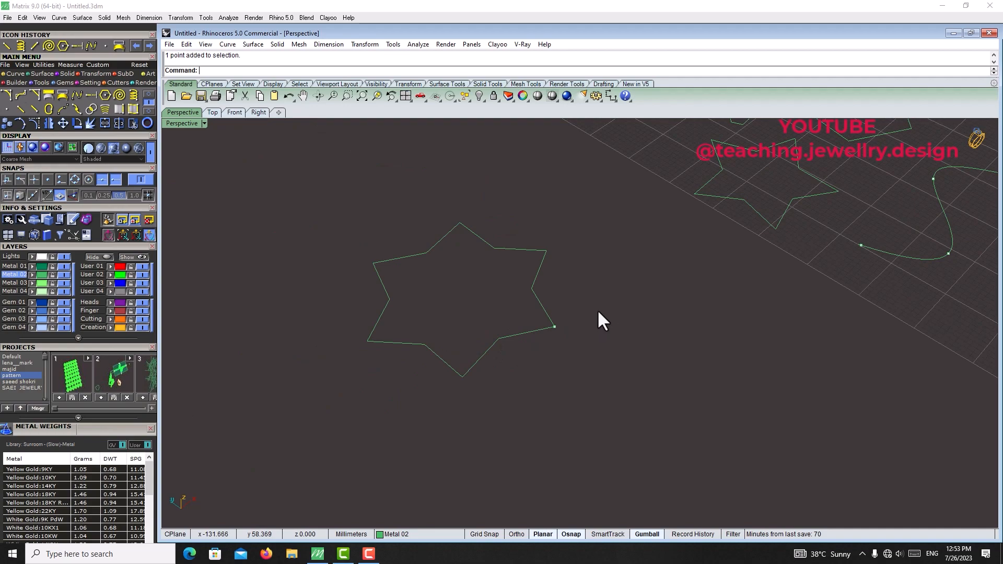
{"action": "scroll", "coordinate": [598, 298], "scroll_direction": "down", "scroll_amount": 2}
{"action": "left_click", "coordinate": [47, 122]}
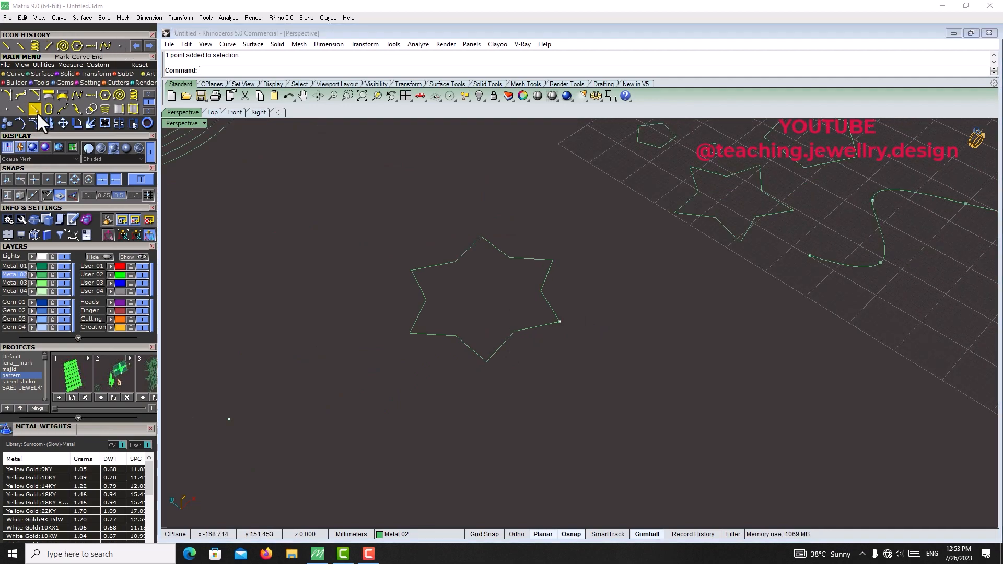
{"action": "left_click", "coordinate": [461, 258]}
{"action": "key", "text": "Return"}
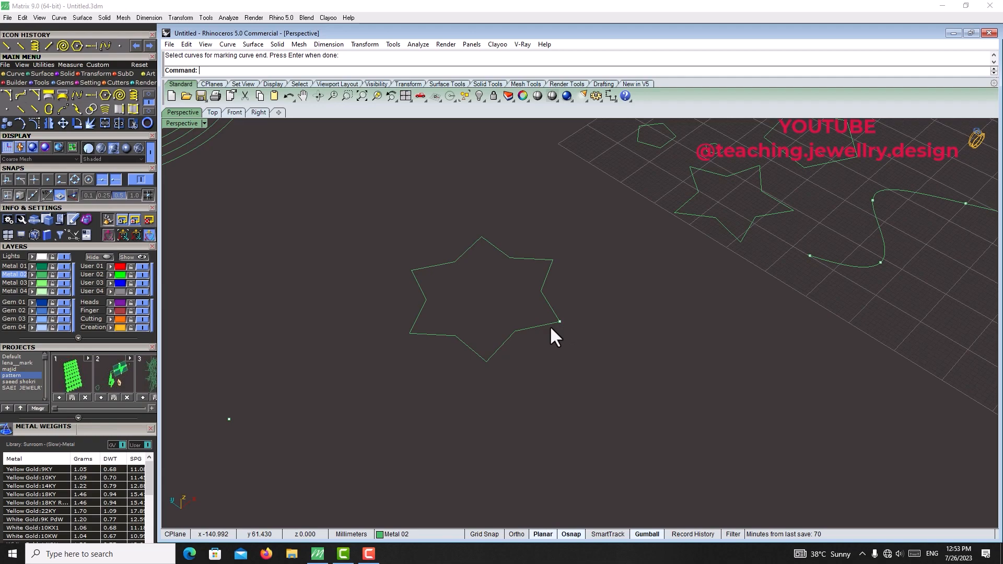
{"action": "left_click_drag", "start_coordinate": [585, 301], "coordinate": [553, 348]}
{"action": "key", "text": "Escape"}
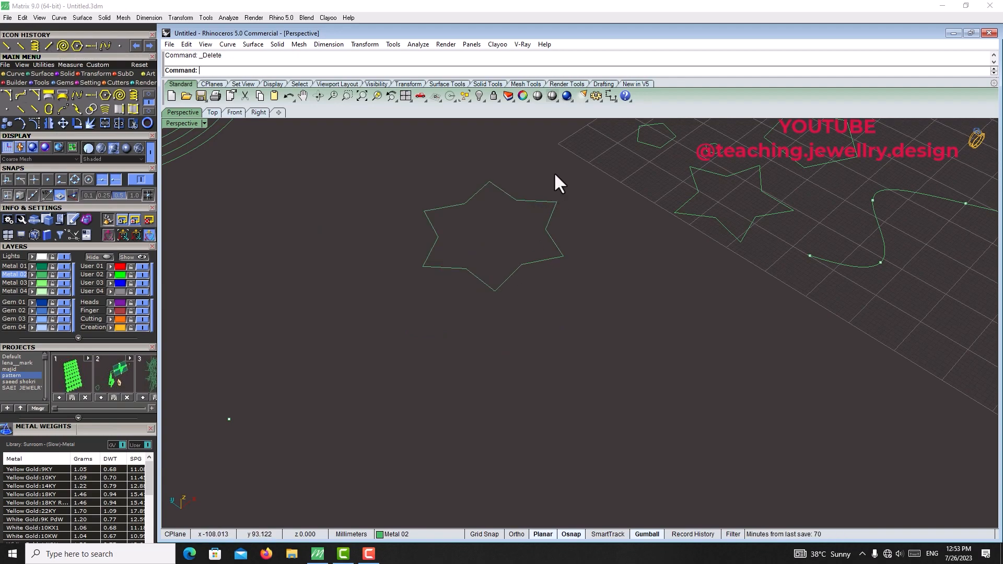
Run Adjust Closed Curve Seam on the six-pointed star outside the grid
{"action": "left_click_drag", "start_coordinate": [556, 176], "coordinate": [447, 277]}
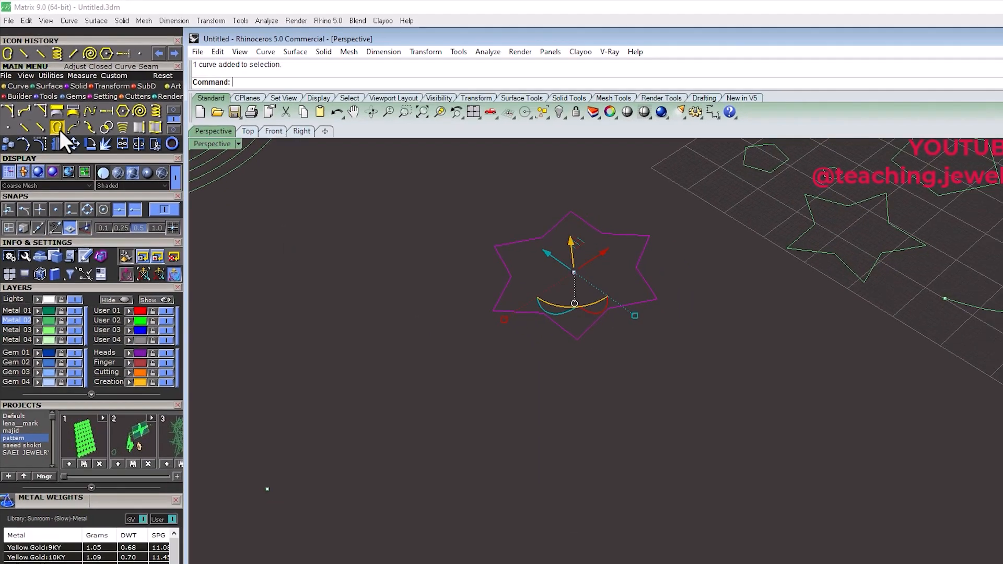
{"action": "left_click", "coordinate": [73, 164]}
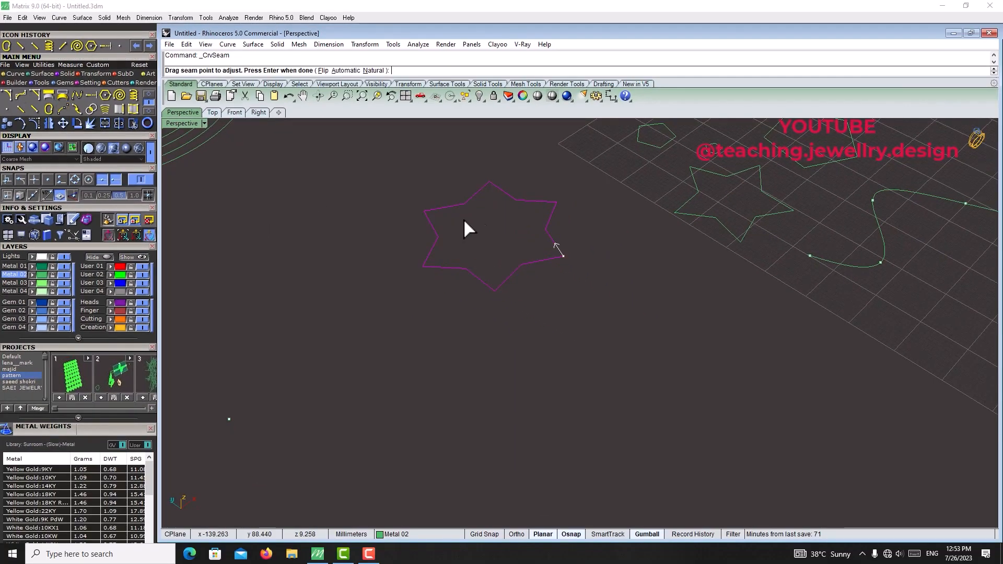
{"action": "key", "text": "Return"}
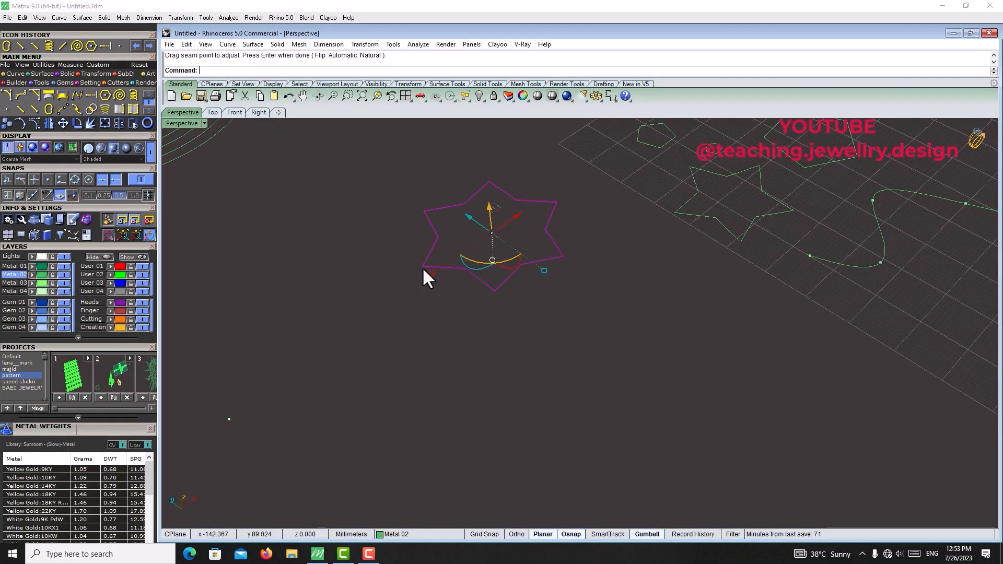
Draw a straight line beneath the six-pointed star and divide it into 4 segments with point markers
{"action": "left_click", "coordinate": [106, 46]}
{"action": "left_click", "coordinate": [433, 345]}
{"action": "left_click", "coordinate": [732, 343]}
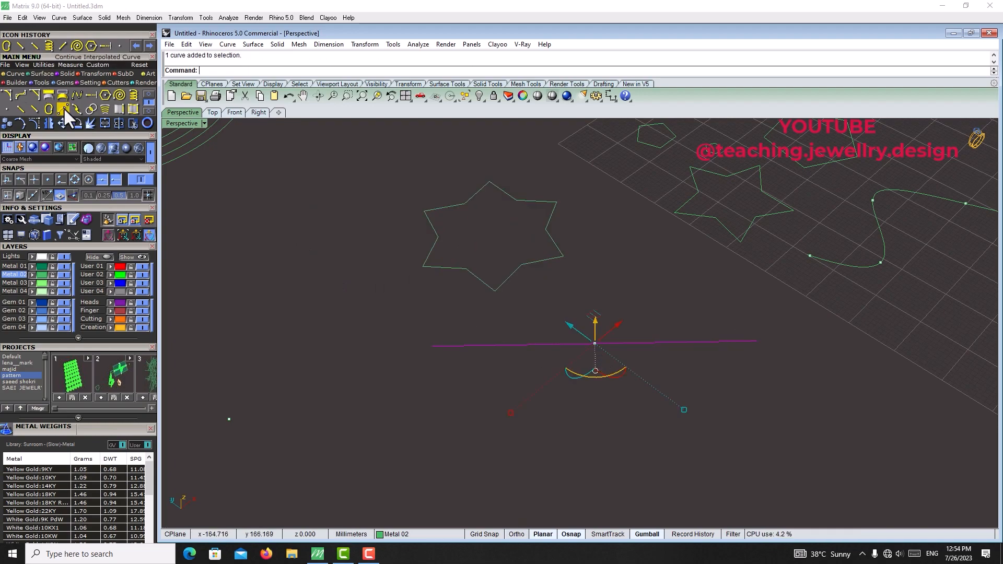
{"action": "left_click", "coordinate": [78, 112]}
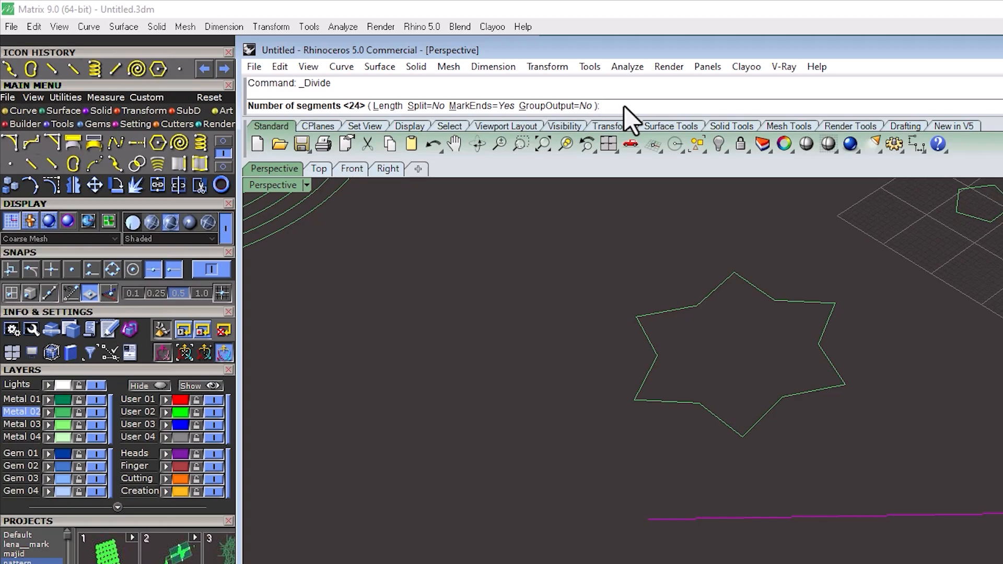
{"action": "type", "text": "4"}
{"action": "key", "text": "Return"}
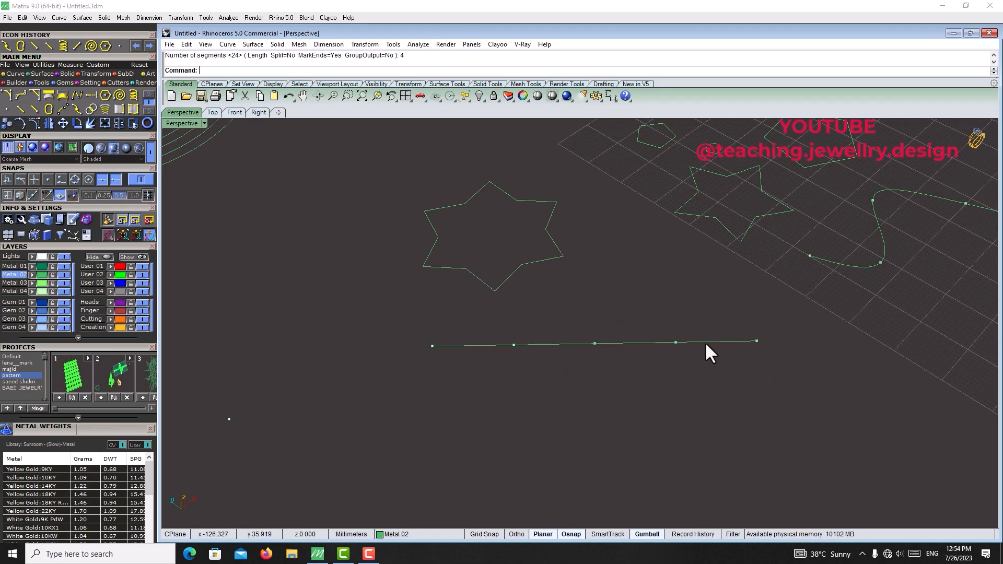
Divide the straight line beneath the star again into 4 segments, with Split set to Yes
{"action": "left_click", "coordinate": [546, 344]}
{"action": "key", "text": "Escape"}
{"action": "left_click", "coordinate": [77, 108]}
{"action": "left_click", "coordinate": [501, 346]}
{"action": "key", "text": "Return"}
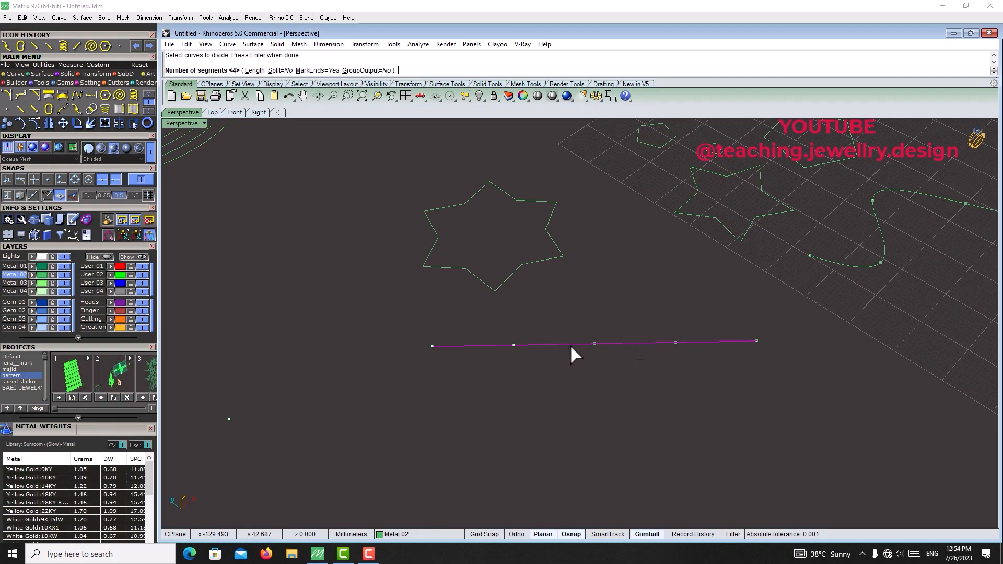
{"action": "left_click", "coordinate": [277, 70]}
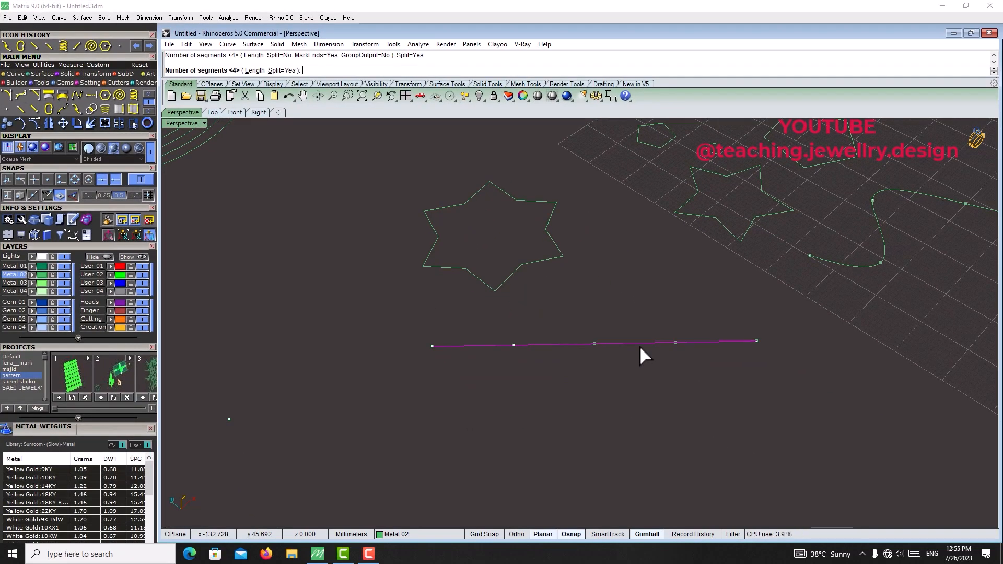
{"action": "key", "text": "Return"}
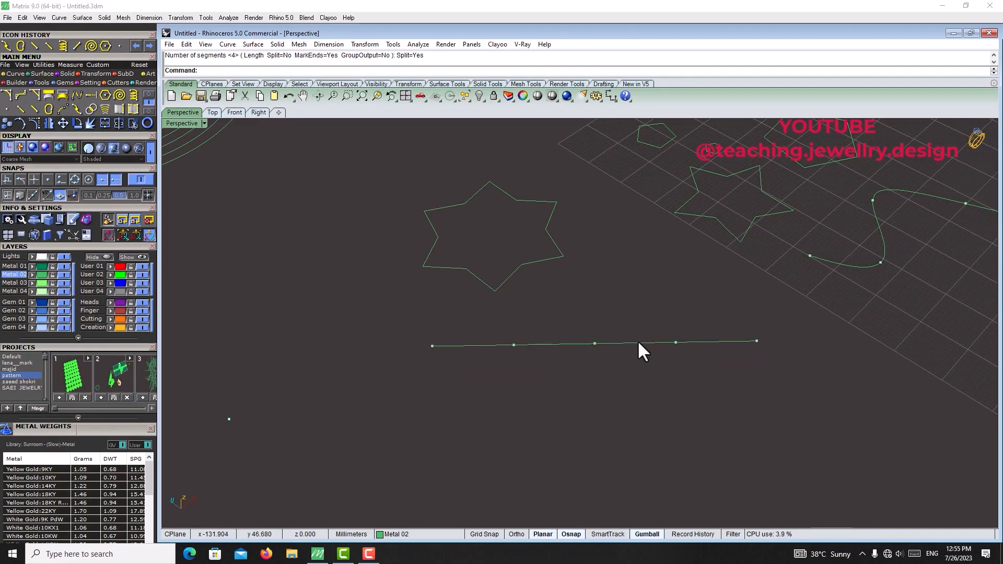
Select the pieces of the divided line one after another to examine where it is split
{"action": "left_click", "coordinate": [638, 343]}
{"action": "left_click", "coordinate": [704, 342]}
{"action": "left_click", "coordinate": [565, 344]}
{"action": "left_click", "coordinate": [479, 346]}
{"action": "left_click", "coordinate": [625, 343]}
{"action": "key", "text": "Escape"}
{"action": "left_click", "coordinate": [590, 345]}
{"action": "left_click", "coordinate": [648, 343]}
{"action": "left_click", "coordinate": [693, 343]}
{"action": "left_click", "coordinate": [634, 344]}
{"action": "left_click", "coordinate": [527, 345]}
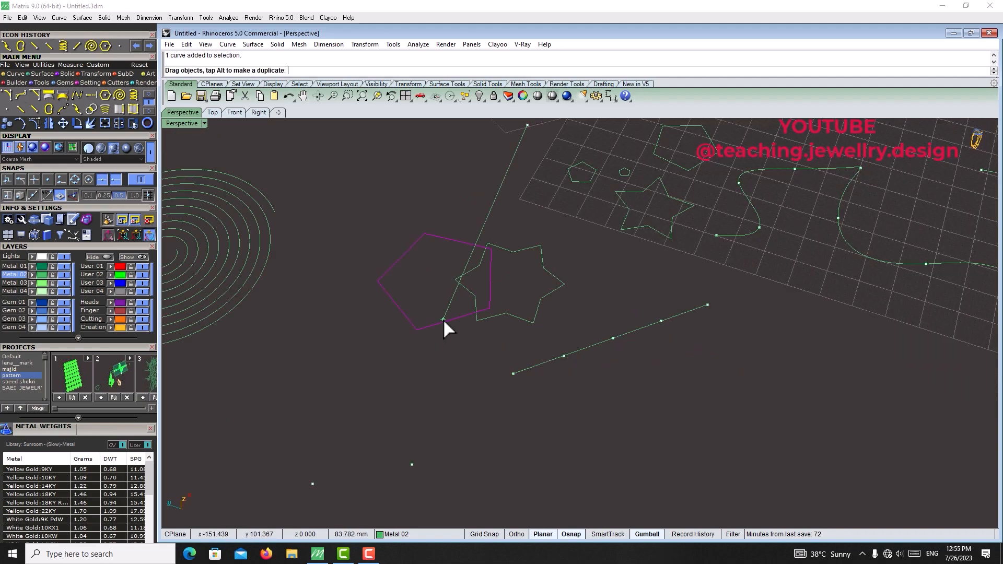
Move the large pentagon outside the grid so that it overlaps one side of the six-pointed star
{"action": "left_click_drag", "start_coordinate": [443, 320], "coordinate": [442, 321]}
{"action": "scroll", "coordinate": [466, 230], "scroll_direction": "up", "scroll_amount": 4}
{"action": "key", "text": "Escape"}
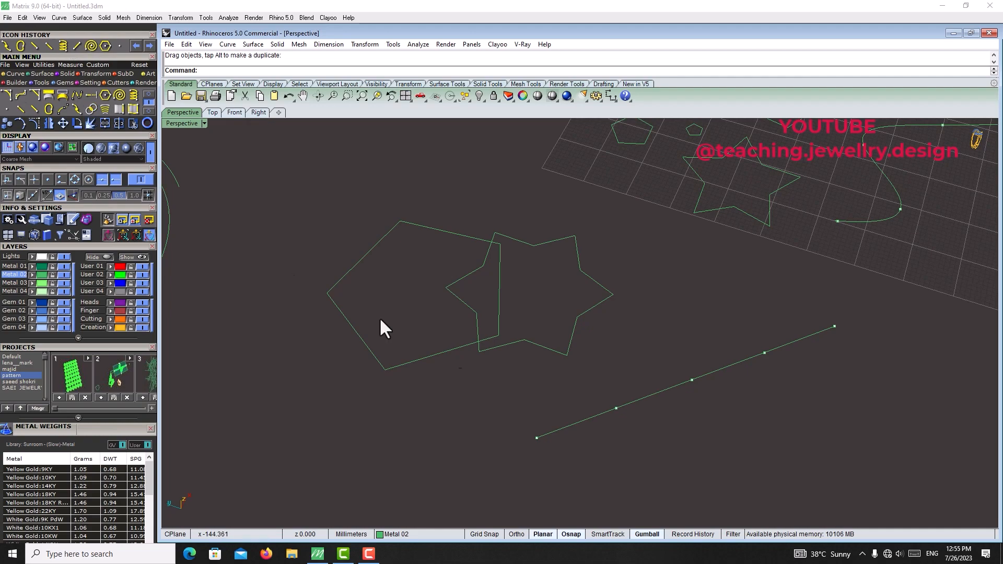
{"action": "left_click", "coordinate": [487, 249]}
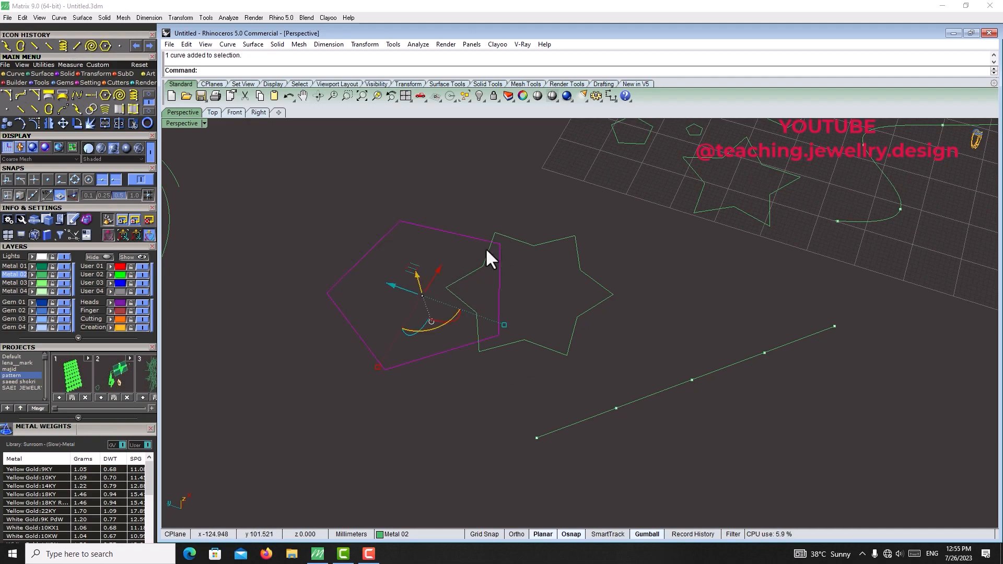
{"action": "left_click", "coordinate": [572, 213]}
{"action": "scroll", "coordinate": [481, 278], "scroll_direction": "up", "scroll_amount": 2}
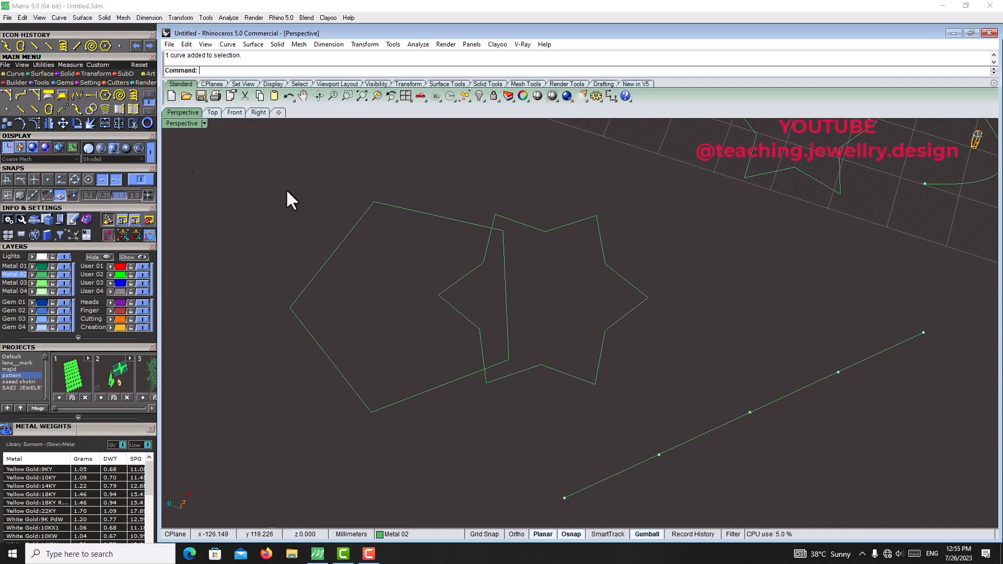
Run a curve boolean on the star and pentagon, keeping the star region outside the pentagon with DeleteInput=None and CombineRegions=Yes
{"action": "left_click", "coordinate": [92, 108]}
{"action": "left_click", "coordinate": [490, 230]}
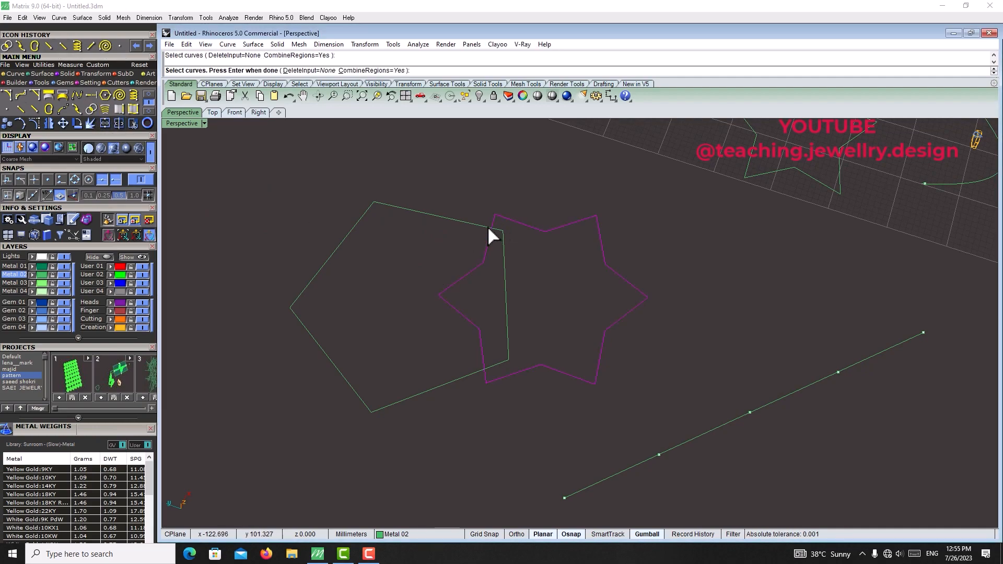
{"action": "left_click", "coordinate": [481, 225]}
{"action": "key", "text": "Return"}
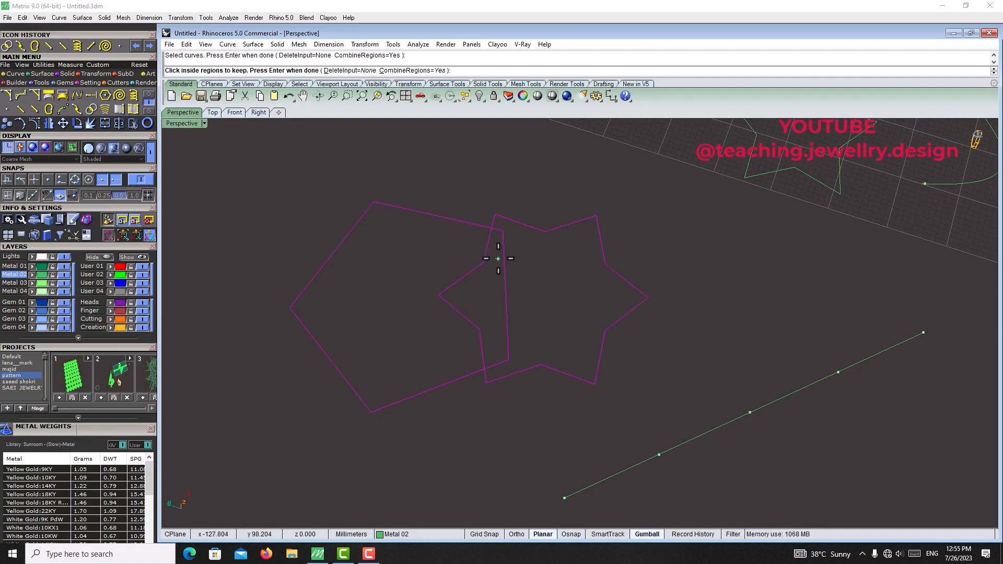
{"action": "left_click", "coordinate": [570, 282]}
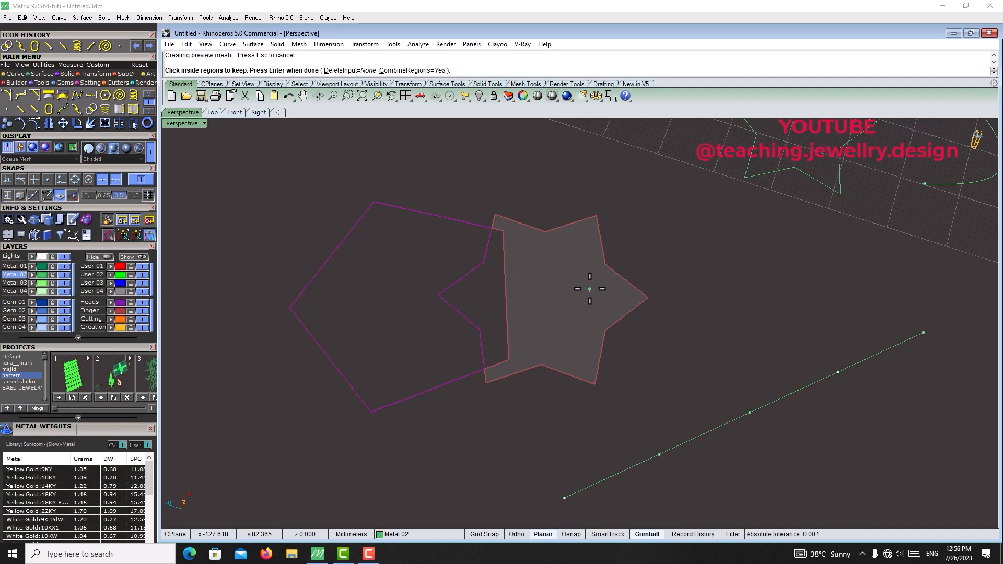
{"action": "key", "text": "Return"}
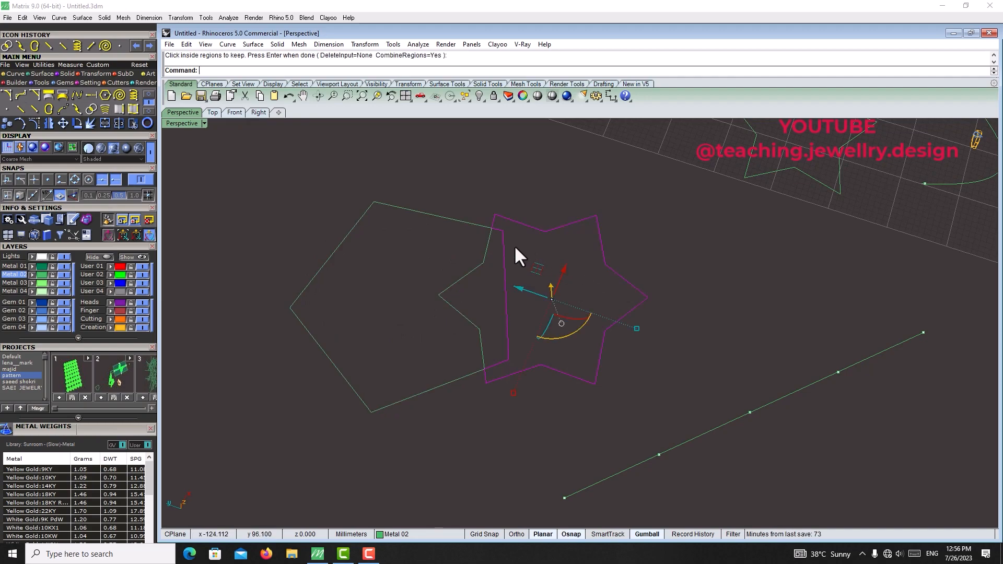
Move the pentagon clear of the star and delete the original six-pointed star, leaving only the trimmed star outline
{"action": "left_click", "coordinate": [461, 220]}
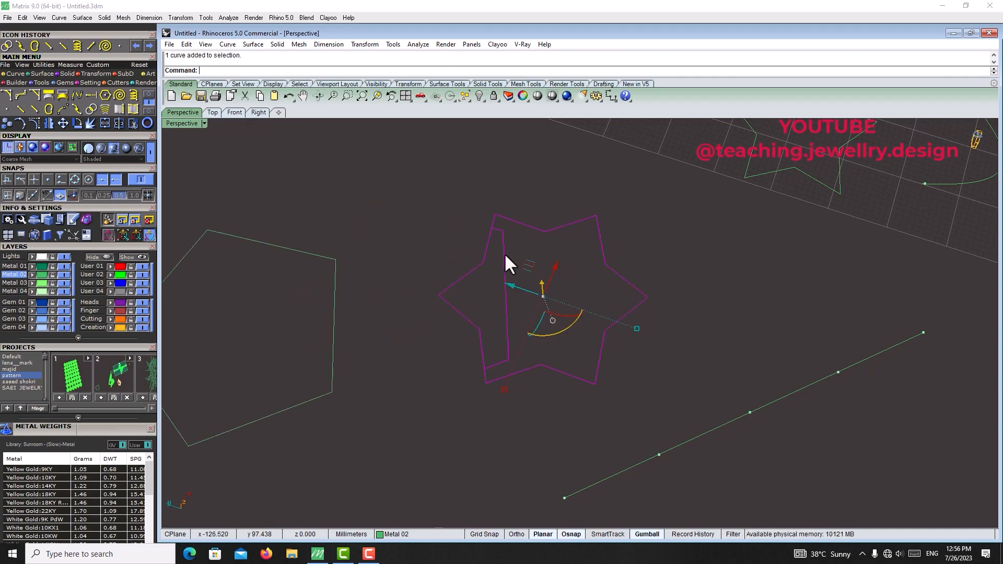
{"action": "left_click_drag", "start_coordinate": [488, 247], "coordinate": [381, 148]}
{"action": "key", "text": "Delete"}
{"action": "scroll", "coordinate": [580, 302], "scroll_direction": "down", "scroll_amount": 3}
{"action": "left_click_drag", "start_coordinate": [417, 292], "coordinate": [457, 270]}
{"action": "left_click", "coordinate": [599, 258]}
{"action": "scroll", "coordinate": [441, 221], "scroll_direction": "down", "scroll_amount": 6}
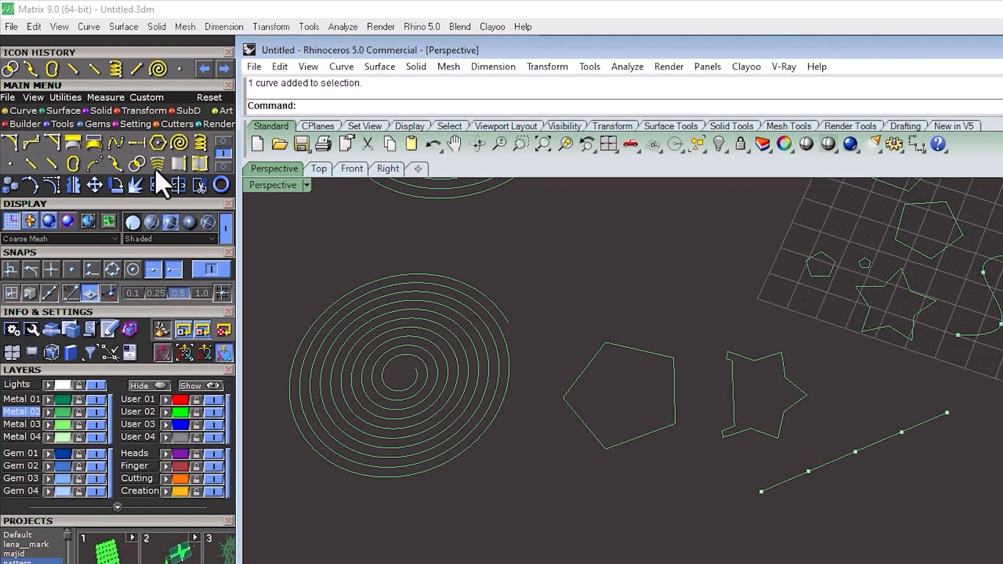
Draw two separate parallel straight lines in the empty space between the divided line and the grid's edge
{"action": "left_click", "coordinate": [157, 167]}
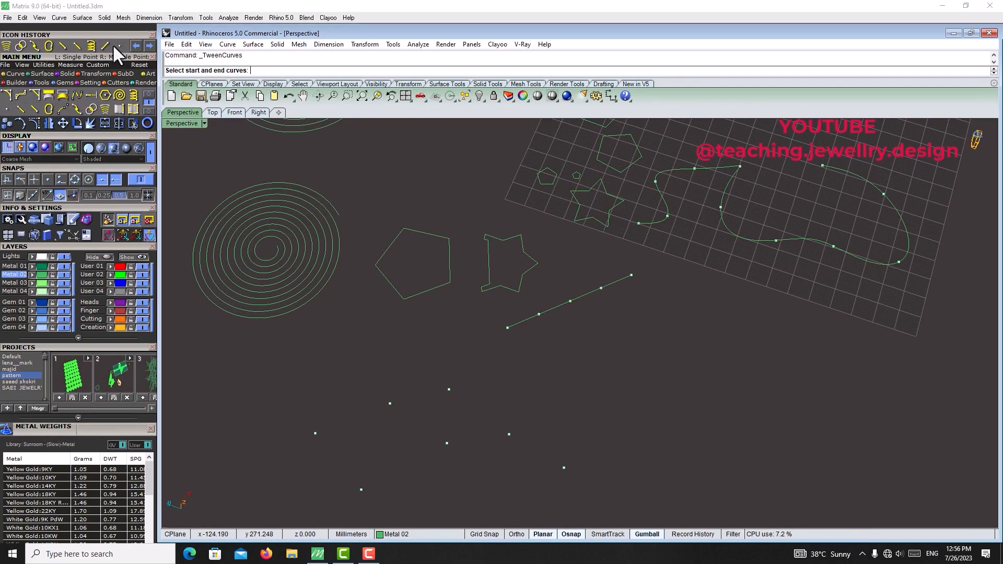
{"action": "left_click", "coordinate": [105, 46]}
{"action": "left_click", "coordinate": [811, 415]}
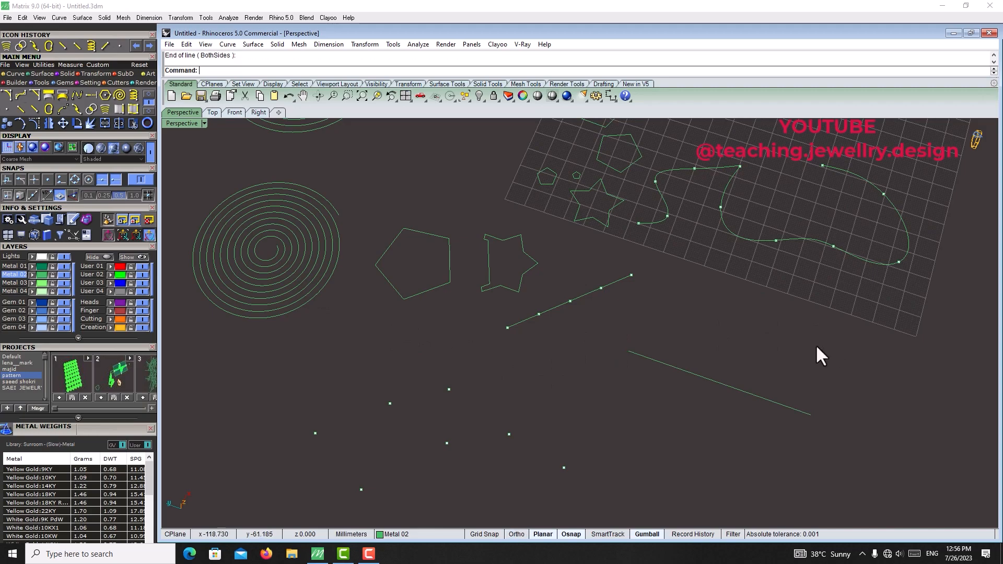
{"action": "key", "text": "Return"}
{"action": "left_click", "coordinate": [679, 293]}
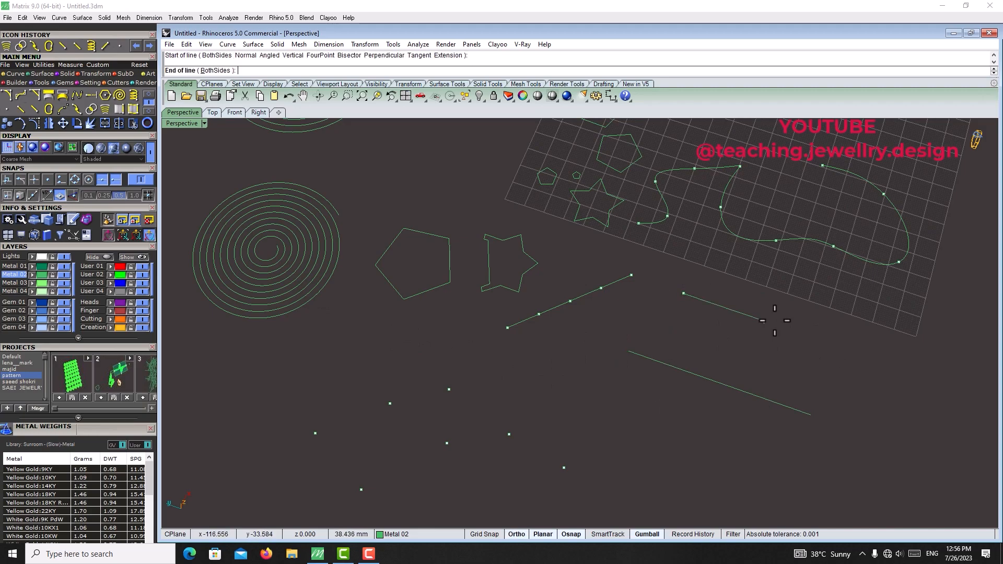
{"action": "left_click", "coordinate": [793, 324]}
{"action": "right_click_drag", "start_coordinate": [795, 385], "coordinate": [754, 327]}
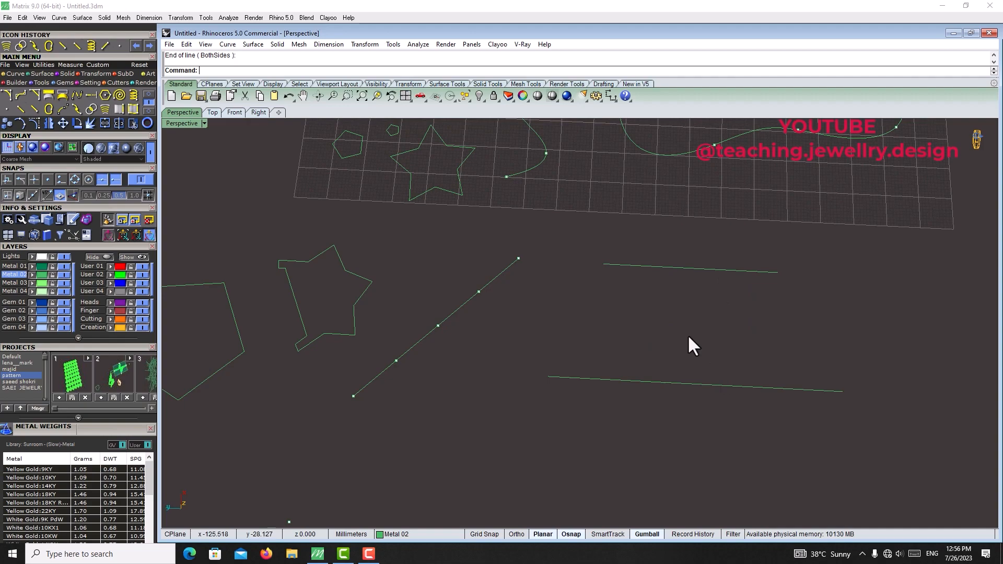
Create tween curves between the two parallel lines, previewing 3 curves before setting the number to 8
{"action": "left_click_drag", "start_coordinate": [674, 424], "coordinate": [674, 425]}
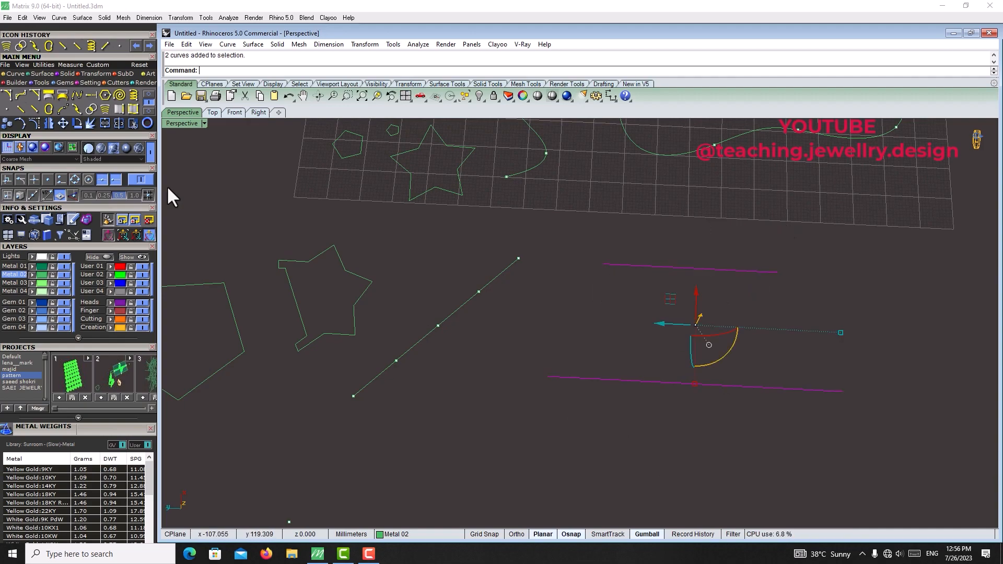
{"action": "left_click", "coordinate": [105, 111]}
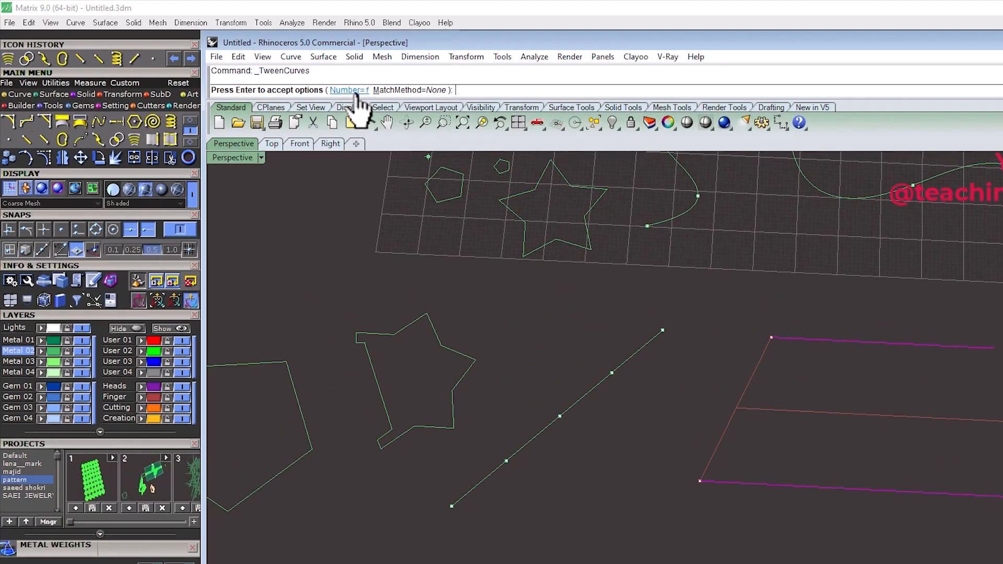
{"action": "left_click", "coordinate": [276, 72]}
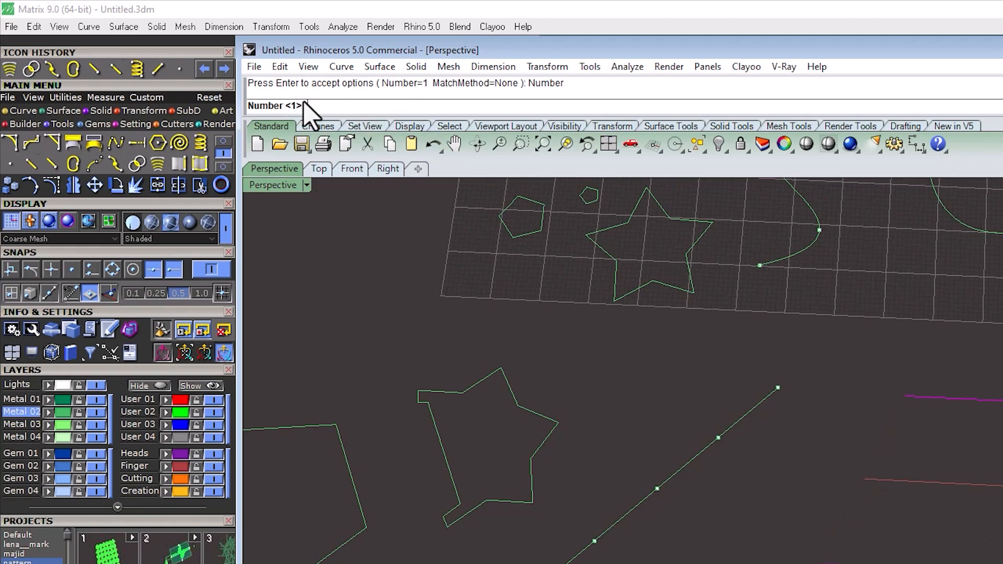
{"action": "type", "text": "3"}
{"action": "key", "text": "Return"}
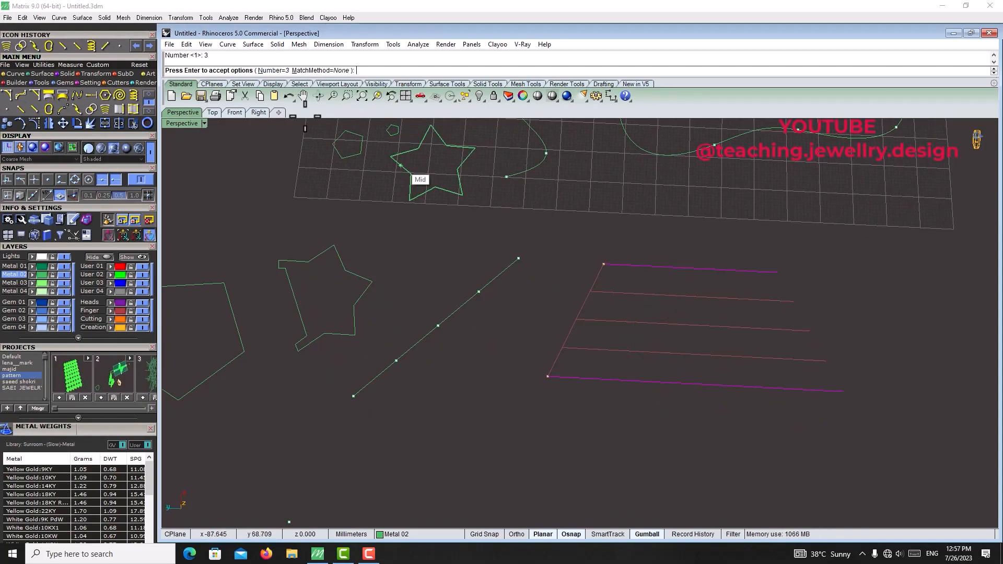
{"action": "left_click", "coordinate": [273, 76]}
{"action": "type", "text": "8"}
{"action": "key", "text": "Return"}
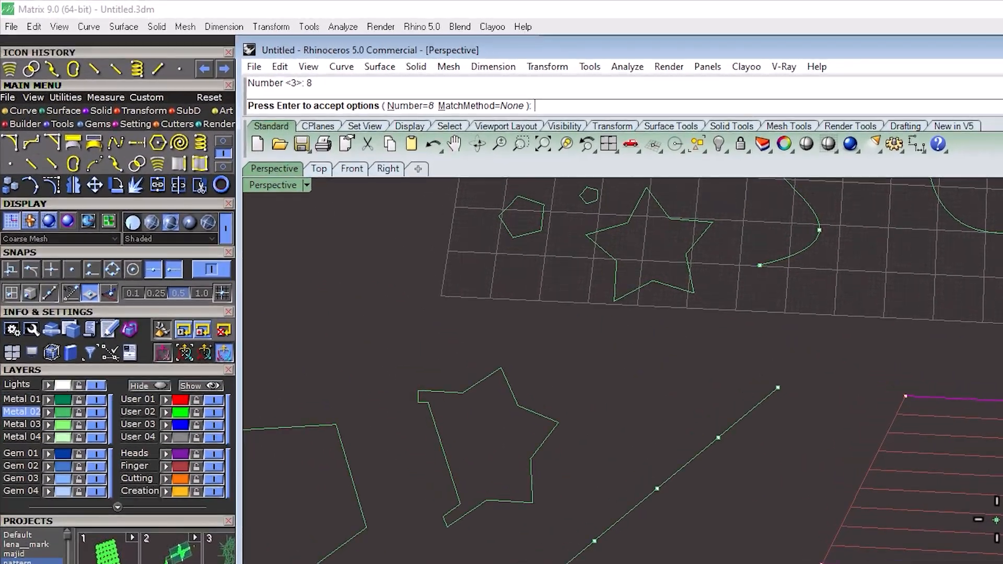
{"action": "key", "text": "Return"}
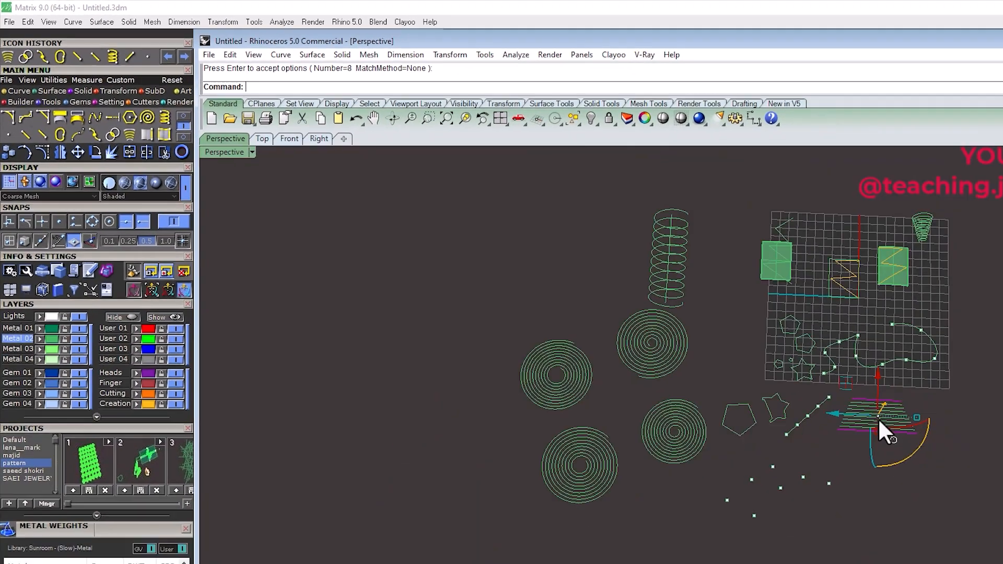
Move the arched green surface off its zigzag curve to an empty area at the grid's edge
{"action": "scroll", "coordinate": [868, 313], "scroll_direction": "up", "scroll_amount": 5}
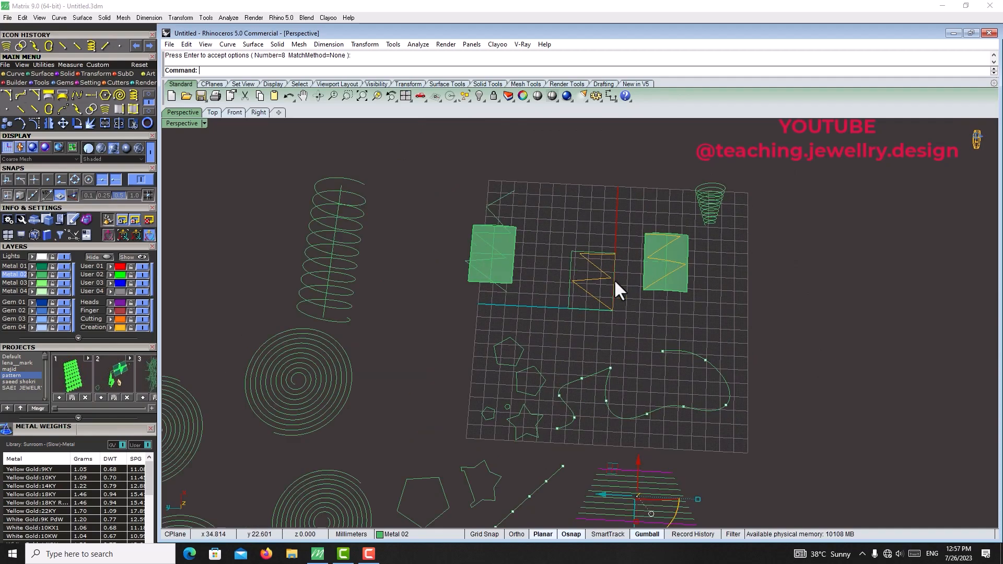
{"action": "scroll", "coordinate": [644, 293], "scroll_direction": "up", "scroll_amount": 7}
{"action": "left_click_drag", "start_coordinate": [717, 275], "coordinate": [923, 345]}
{"action": "right_click_drag", "start_coordinate": [824, 380], "coordinate": [683, 405], "text": "shift"}
{"action": "scroll", "coordinate": [683, 407], "scroll_direction": "up", "scroll_amount": 5}
{"action": "left_click", "coordinate": [726, 437]}
{"action": "right_click_drag", "start_coordinate": [727, 439], "coordinate": [709, 442]}
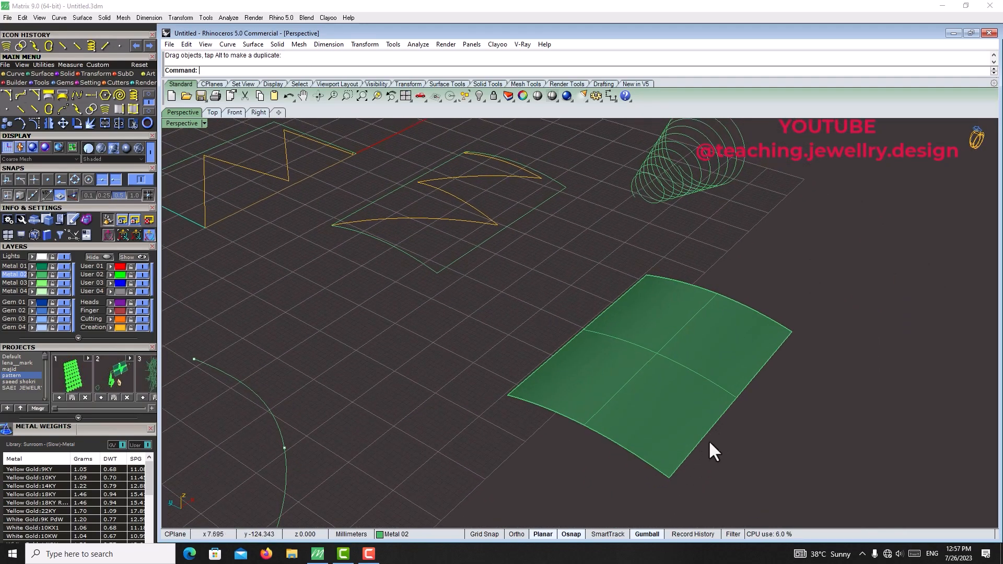
Duplicate the two opposite arched edges of the green surface as separate curves
{"action": "scroll", "coordinate": [680, 438], "scroll_direction": "up", "scroll_amount": 3}
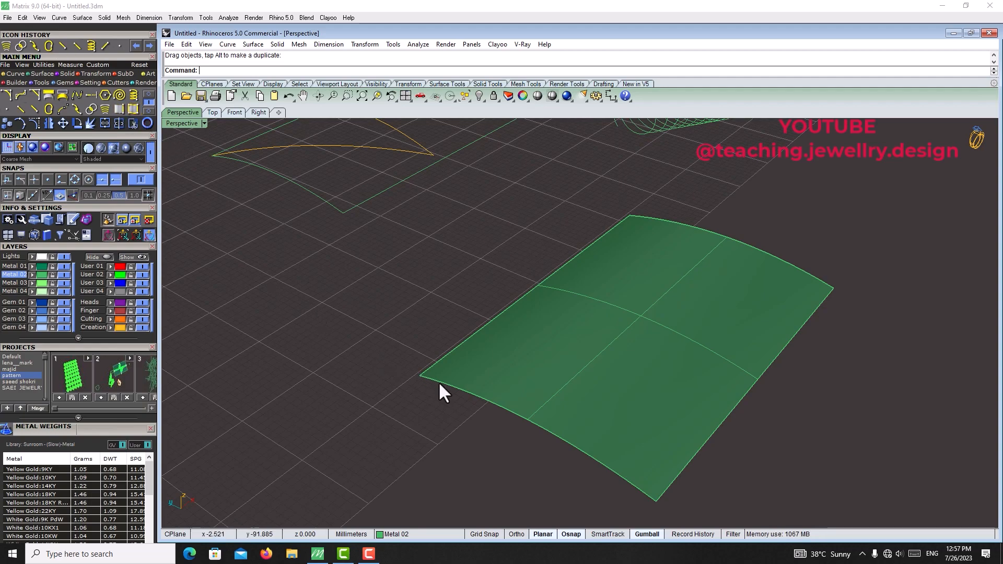
{"action": "left_click", "coordinate": [120, 109]}
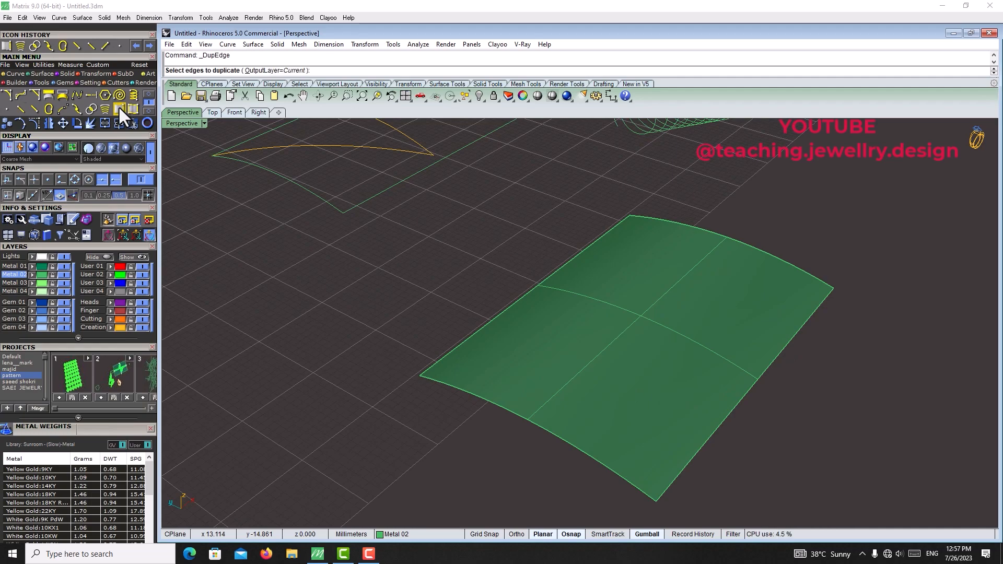
{"action": "left_click", "coordinate": [550, 438]}
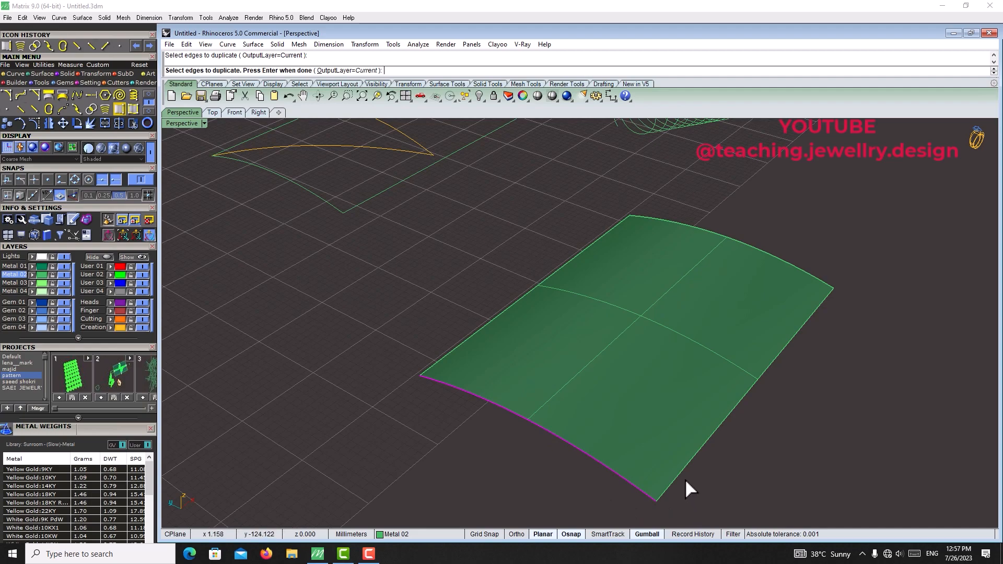
{"action": "left_click", "coordinate": [761, 253]}
{"action": "key", "text": "Return"}
{"action": "key", "text": "Escape"}
Move the duplicated near arched edge curve off the surface into the empty grid area beside it
{"action": "left_click", "coordinate": [473, 396]}
{"action": "left_click", "coordinate": [509, 424]}
{"action": "left_click_drag", "start_coordinate": [544, 412], "coordinate": [509, 442]}
{"action": "left_click", "coordinate": [425, 380]}
{"action": "left_click_drag", "start_coordinate": [434, 423], "coordinate": [348, 391]}
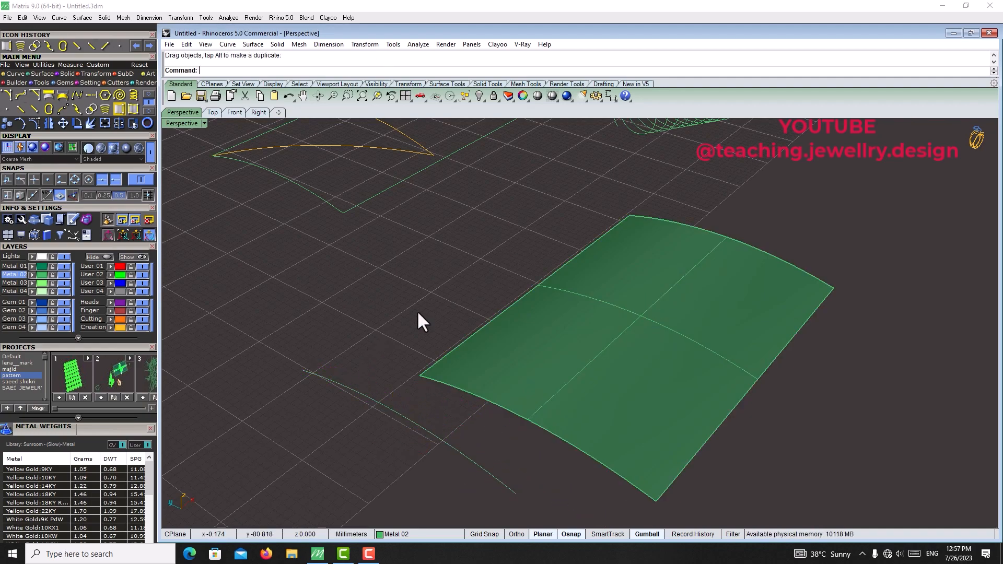
Move the duplicated far arched edge curve off the surface, just beyond its back corner
{"action": "left_click", "coordinate": [700, 230]}
{"action": "left_click", "coordinate": [741, 246]}
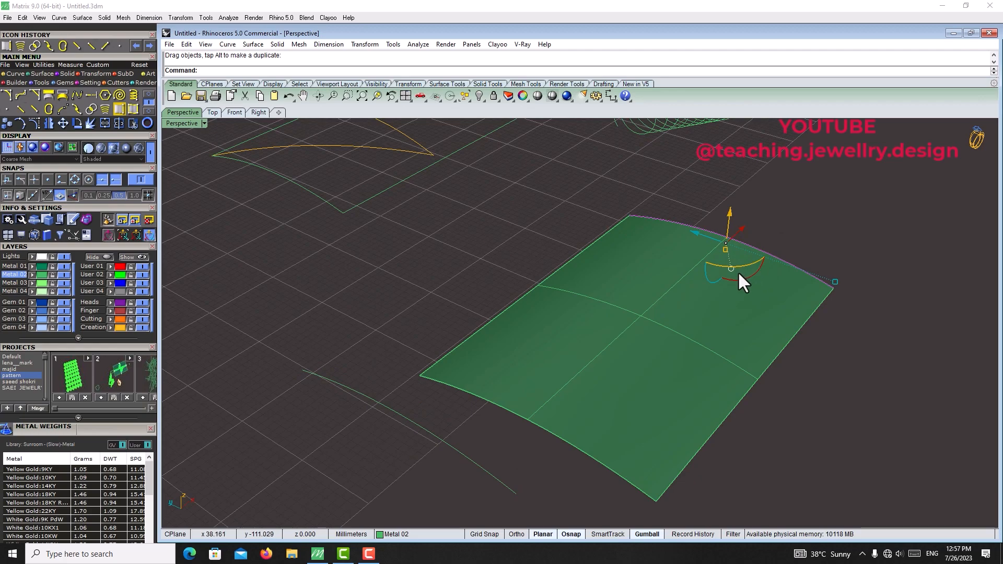
{"action": "left_click_drag", "start_coordinate": [719, 242], "coordinate": [547, 186]}
{"action": "scroll", "coordinate": [547, 187], "scroll_direction": "down", "scroll_amount": 4}
{"action": "right_click_drag", "start_coordinate": [546, 191], "coordinate": [566, 263]}
{"action": "scroll", "coordinate": [578, 221], "scroll_direction": "up", "scroll_amount": 5}
{"action": "scroll", "coordinate": [595, 209], "scroll_direction": "down", "scroll_amount": 3}
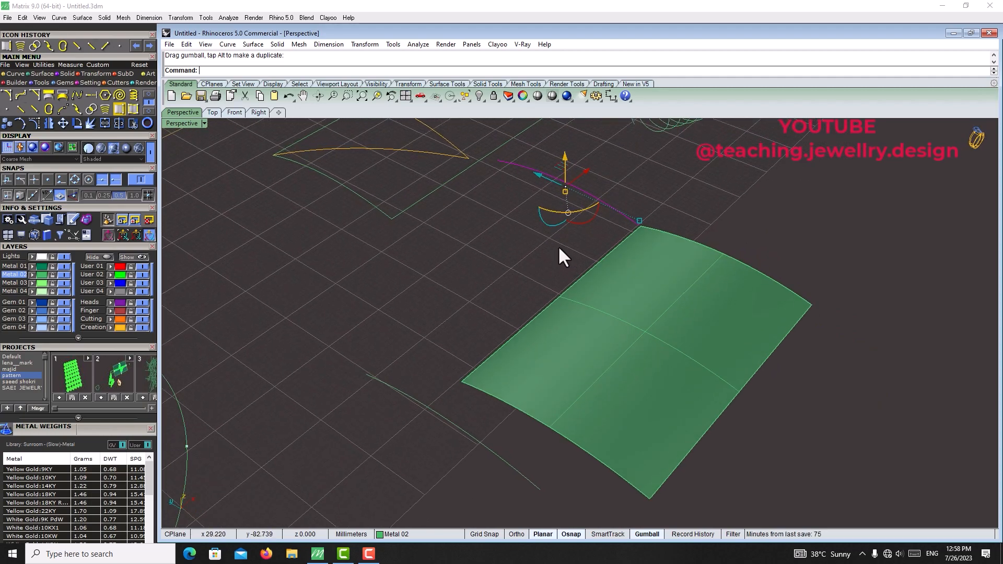
Duplicate the green surface's complete border and move the copy to the empty area beside the surface
{"action": "left_click", "coordinate": [559, 249]}
{"action": "left_click", "coordinate": [606, 329]}
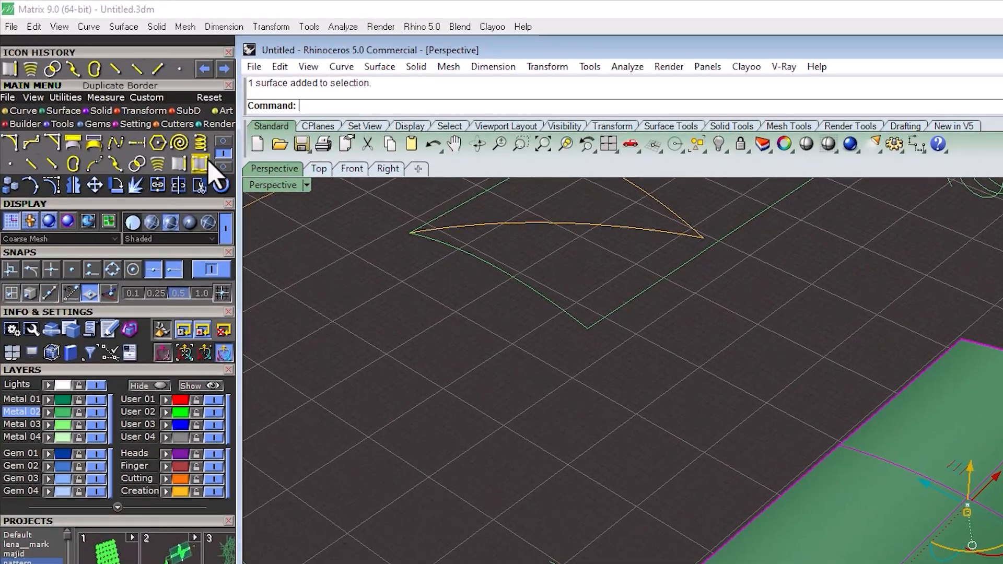
{"action": "left_click", "coordinate": [200, 162]}
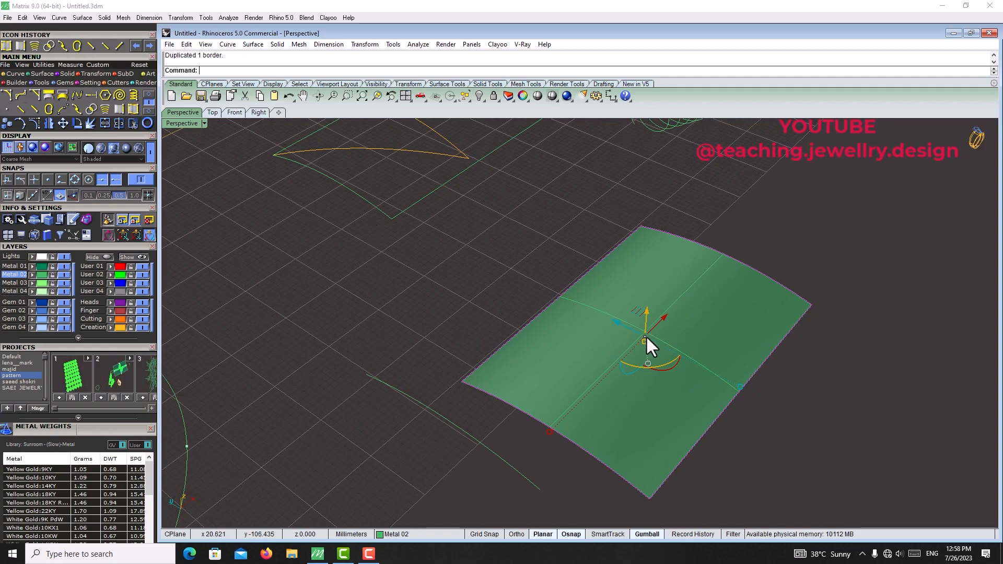
{"action": "left_click_drag", "start_coordinate": [630, 326], "coordinate": [860, 453]}
Duplicate the surface's border again and move this second outline beyond the first border copy
{"action": "left_click", "coordinate": [701, 377]}
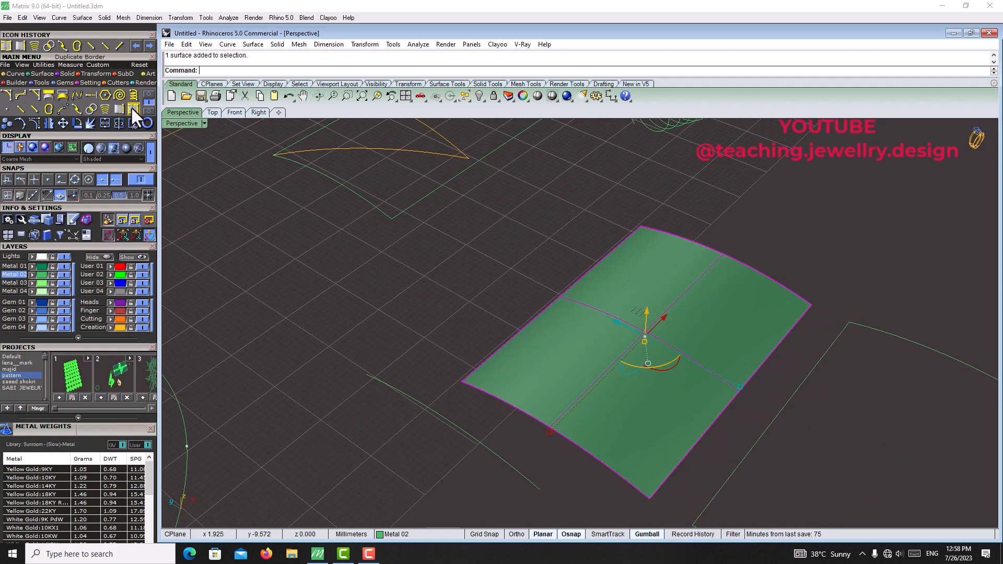
{"action": "left_click", "coordinate": [131, 108]}
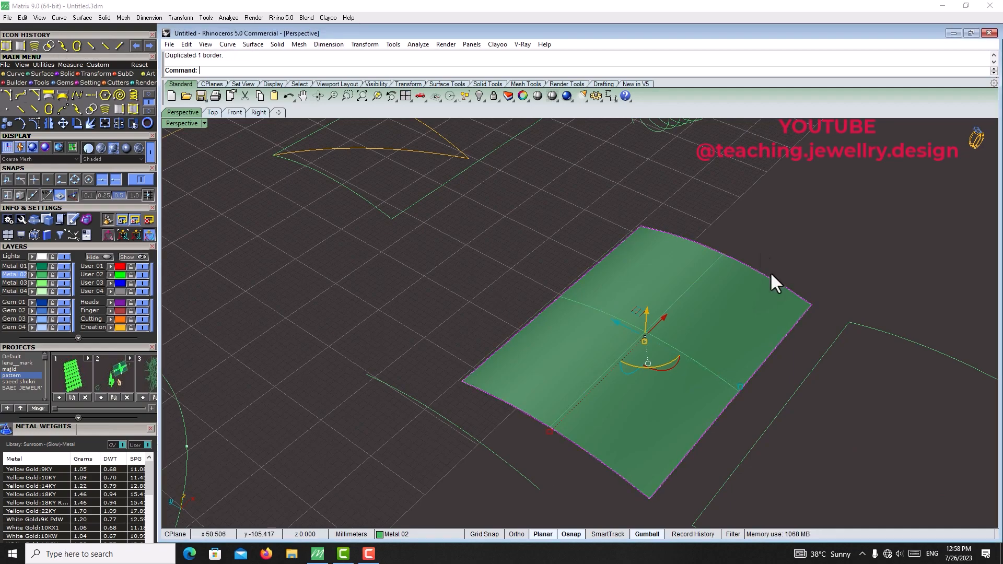
{"action": "scroll", "coordinate": [674, 248], "scroll_direction": "down", "scroll_amount": 5}
{"action": "right_click_drag", "start_coordinate": [706, 258], "coordinate": [784, 273]}
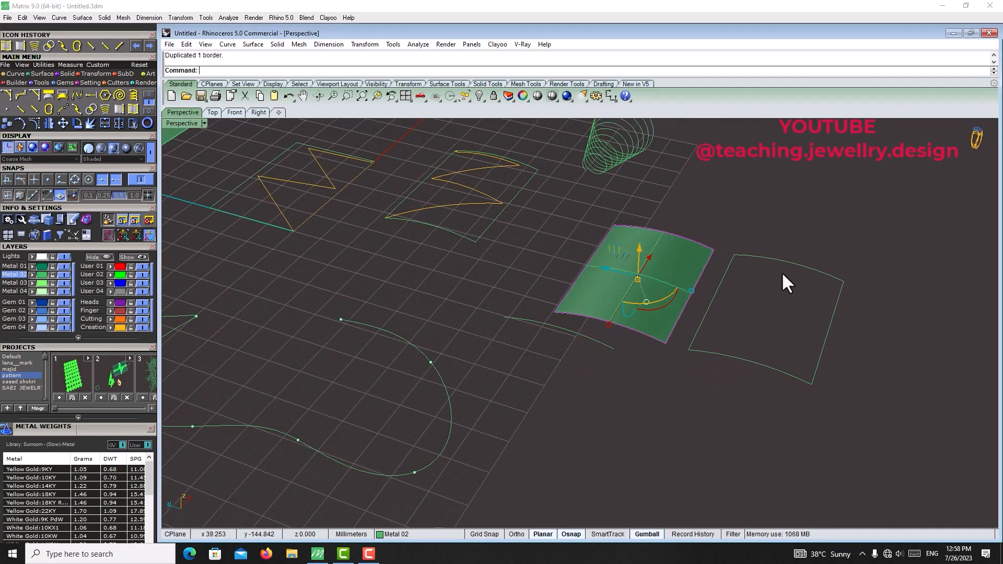
{"action": "left_click_drag", "start_coordinate": [626, 270], "coordinate": [885, 347]}
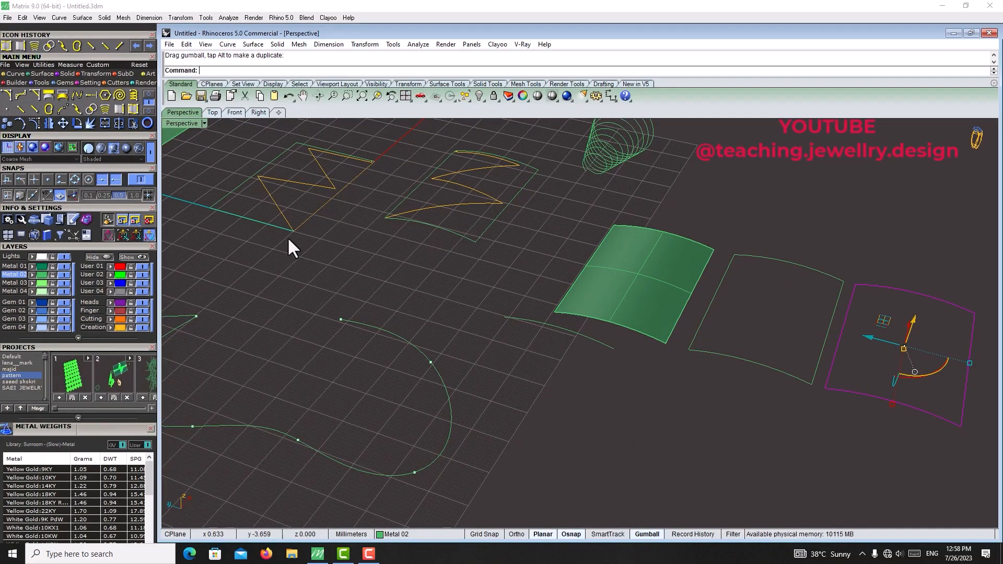
Display the next set of curve tools, which includes Interp Curve on Surface
{"action": "left_click", "coordinate": [149, 111]}
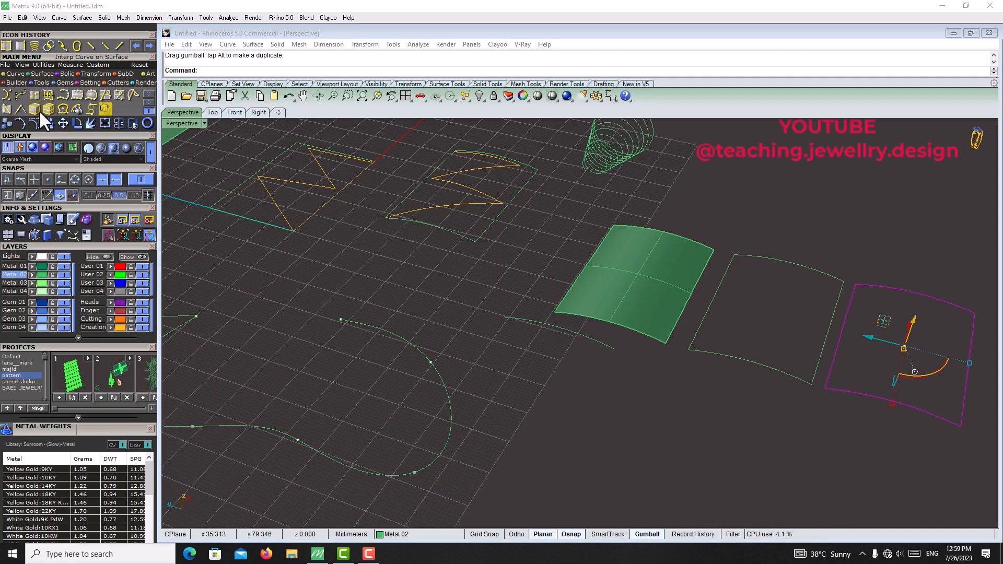